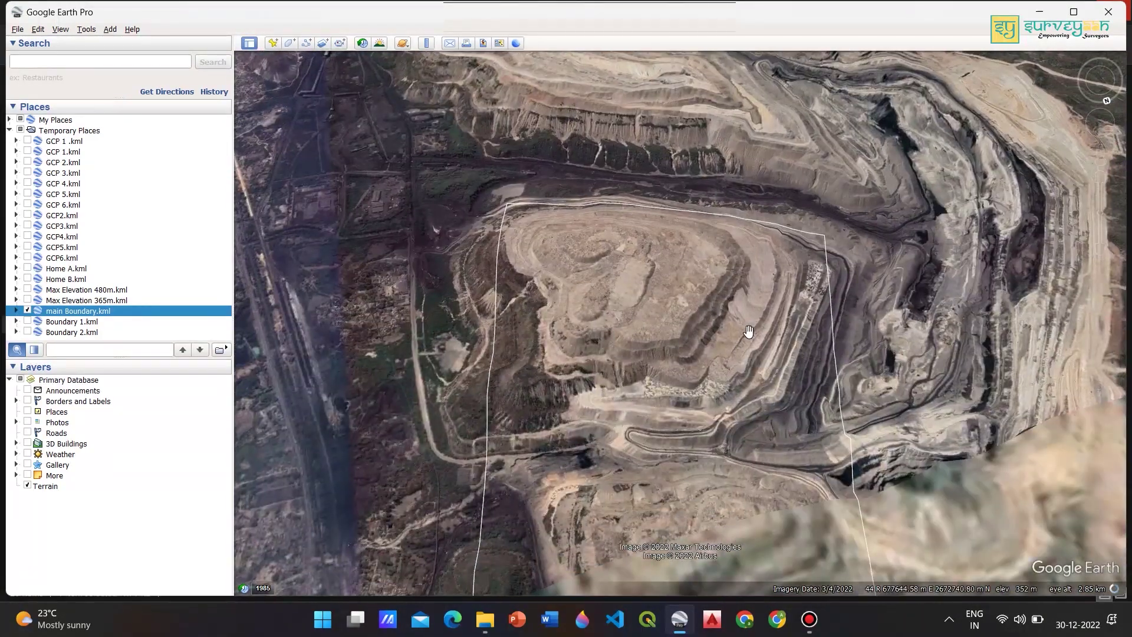
Examine the mine terrain inside the main boundary from tilted, rotated and overhead viewpoints
{"action": "left_click_drag", "start_coordinate": [708, 246], "coordinate": [689, 461]}
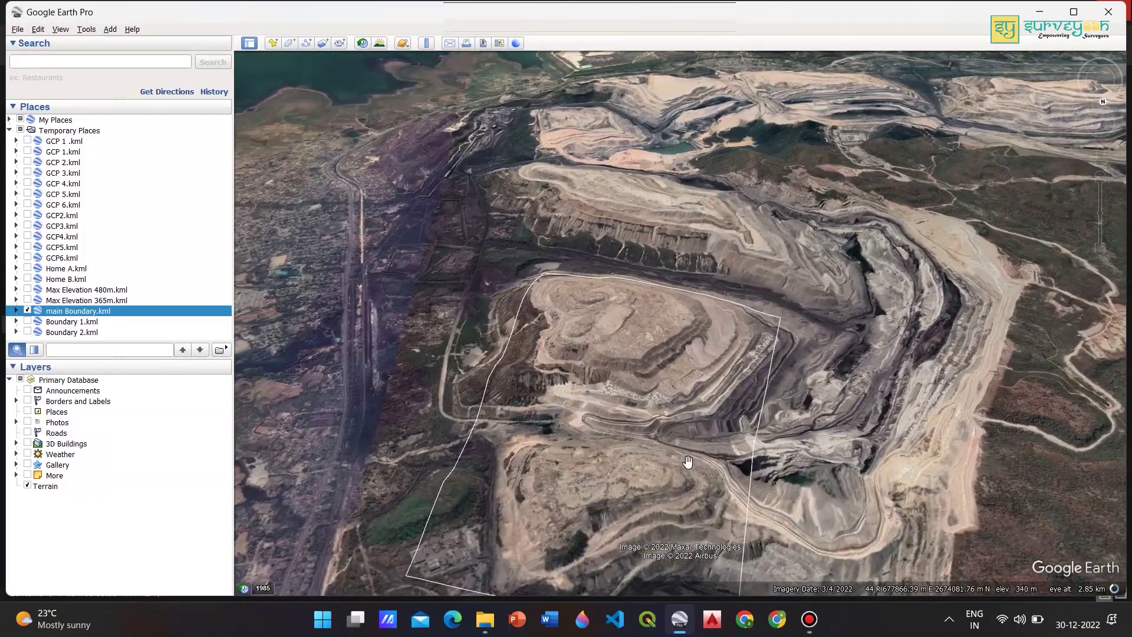
{"action": "scroll", "coordinate": [688, 461], "scroll_direction": "up", "scroll_amount": 3}
{"action": "scroll", "coordinate": [666, 454], "scroll_direction": "up", "scroll_amount": 3}
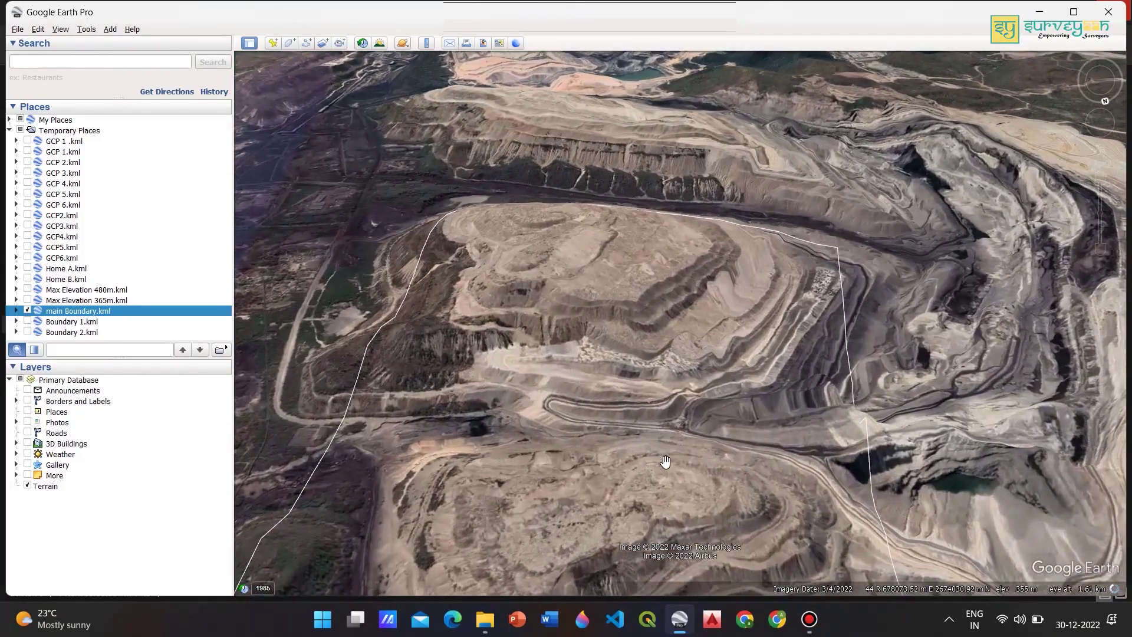
{"action": "scroll", "coordinate": [746, 440], "scroll_direction": "up", "scroll_amount": 3}
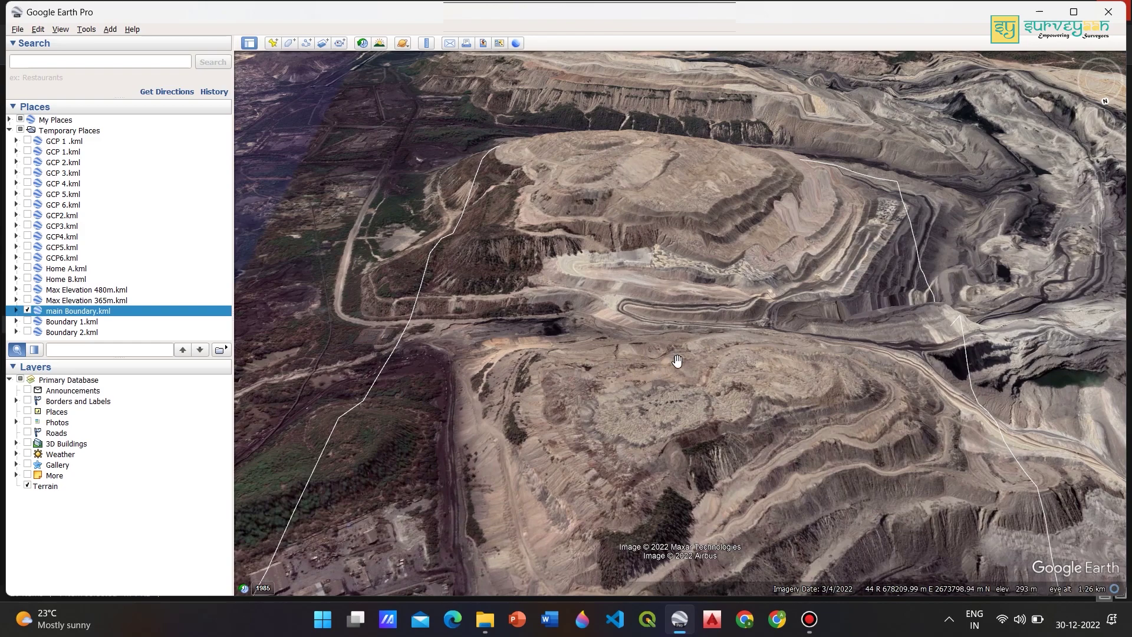
{"action": "key", "text": "r"}
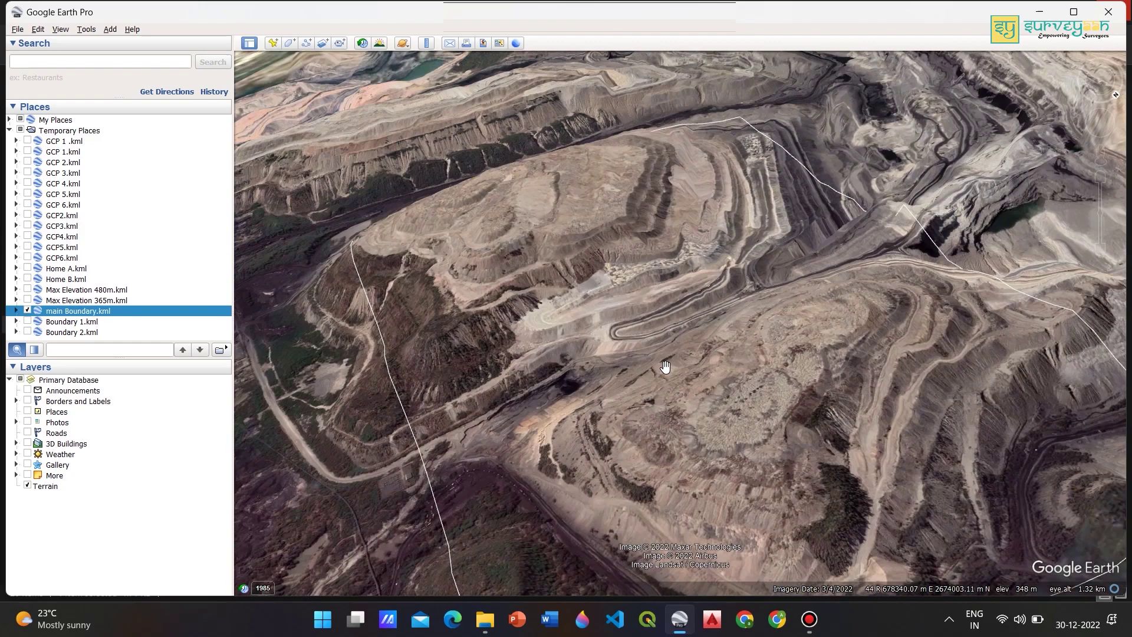
{"action": "key", "text": "shift+Left"}
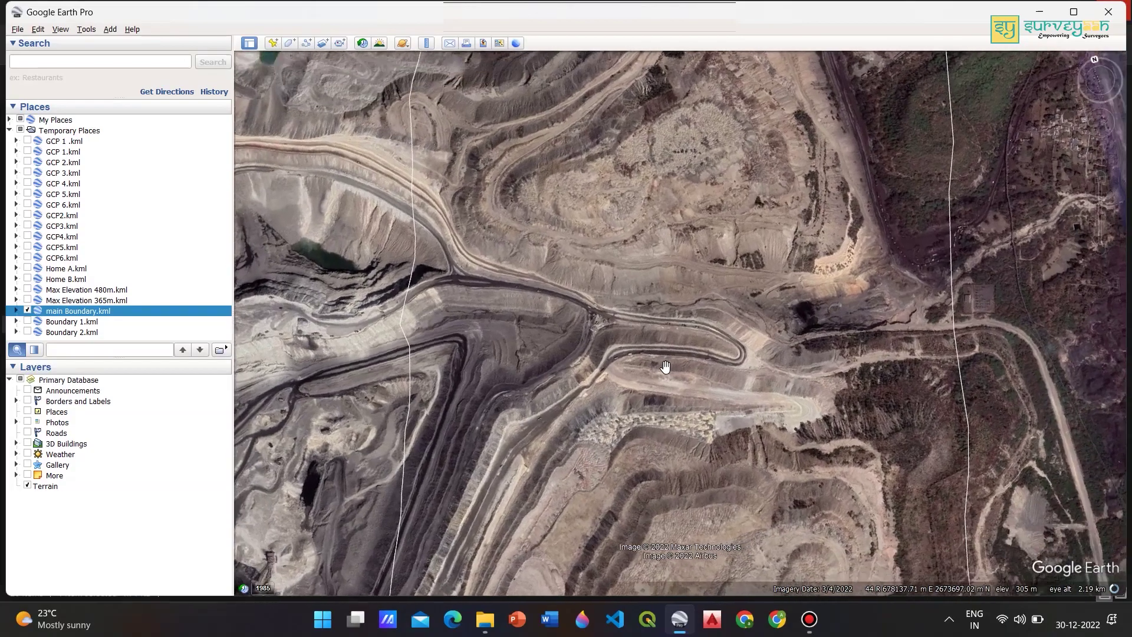
{"action": "key", "text": "shift+Left"}
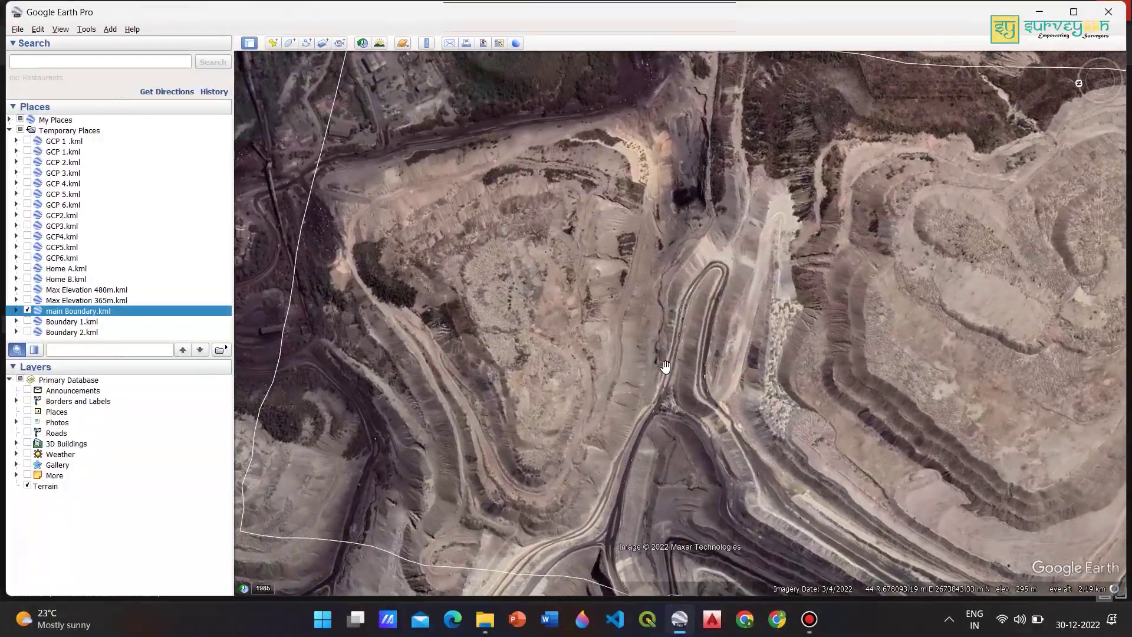
{"action": "scroll", "coordinate": [679, 368], "scroll_direction": "down", "scroll_amount": 3}
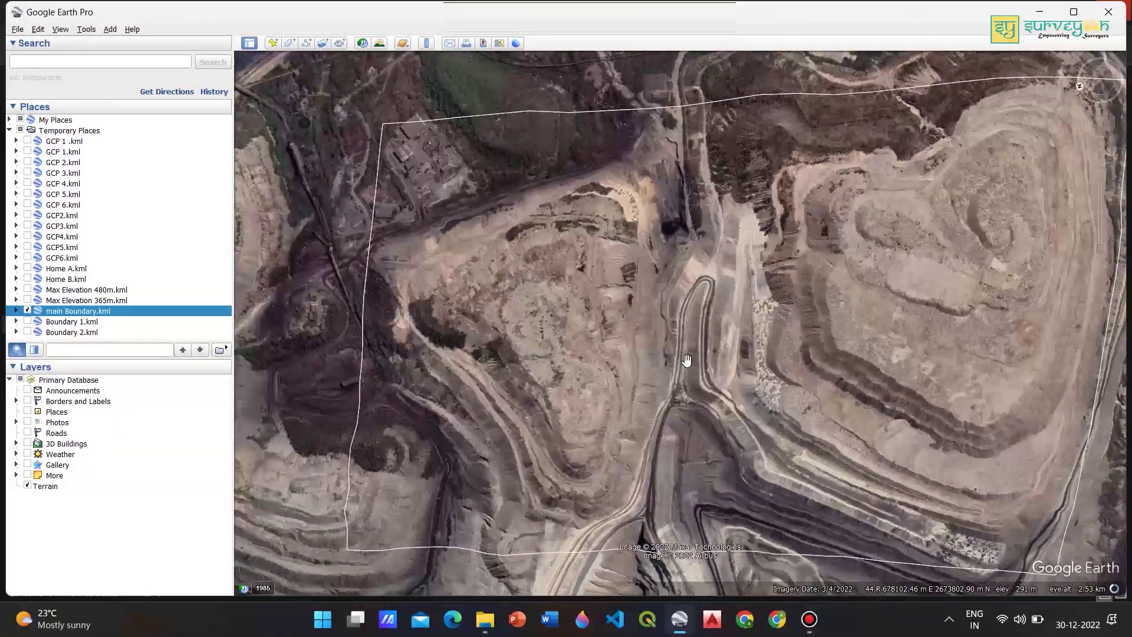
{"action": "left_click_drag", "start_coordinate": [794, 351], "coordinate": [764, 335]}
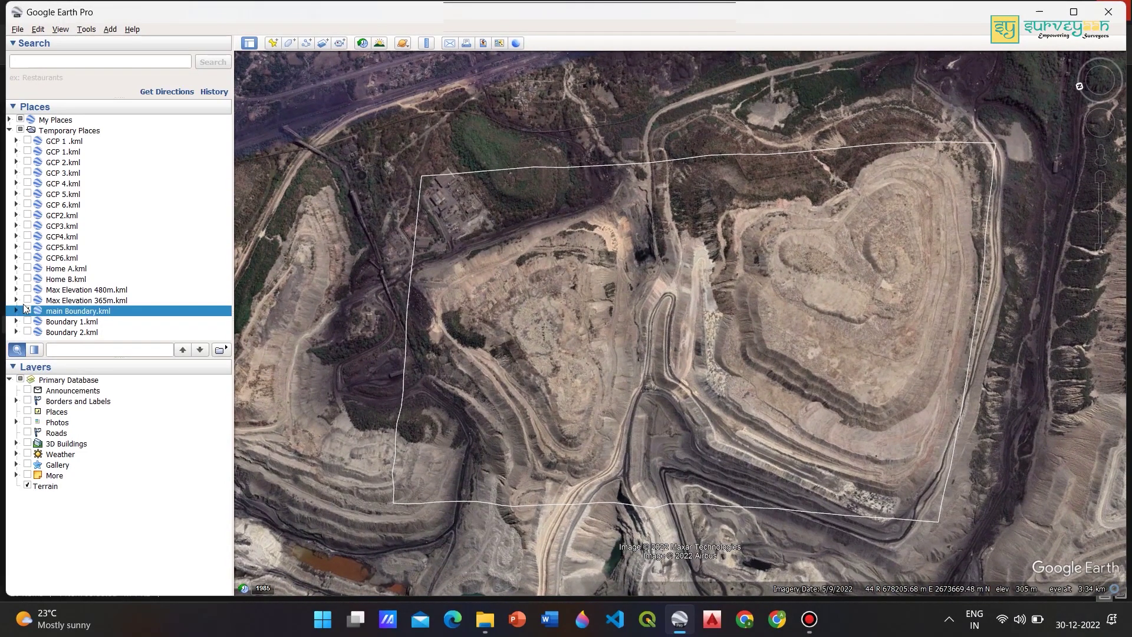
Hide main Boundary.kml and show Boundary 1.kml and Boundary 2.kml together with the Max Elevation 480m and Max Elevation 365m placemarks
{"action": "left_click", "coordinate": [27, 311]}
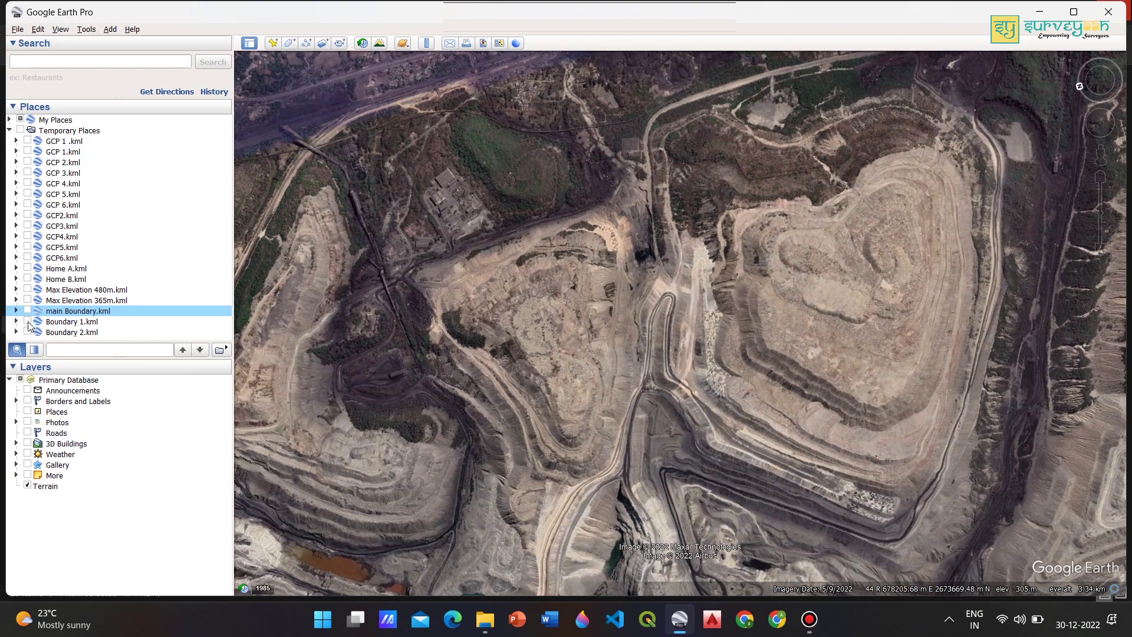
{"action": "left_click", "coordinate": [27, 322]}
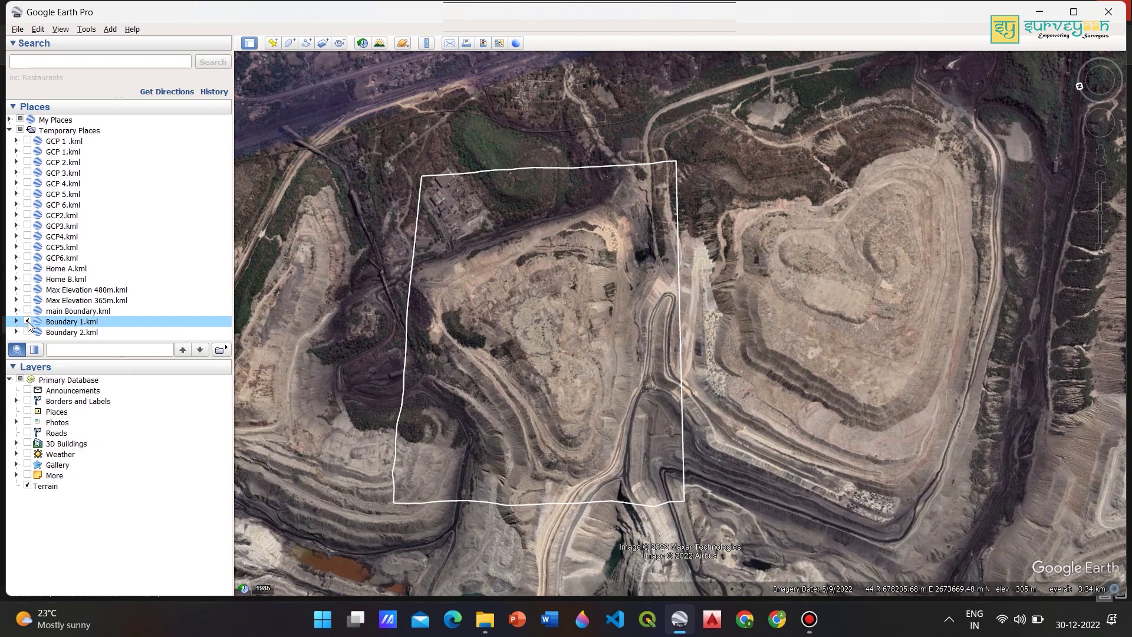
{"action": "left_click", "coordinate": [27, 332]}
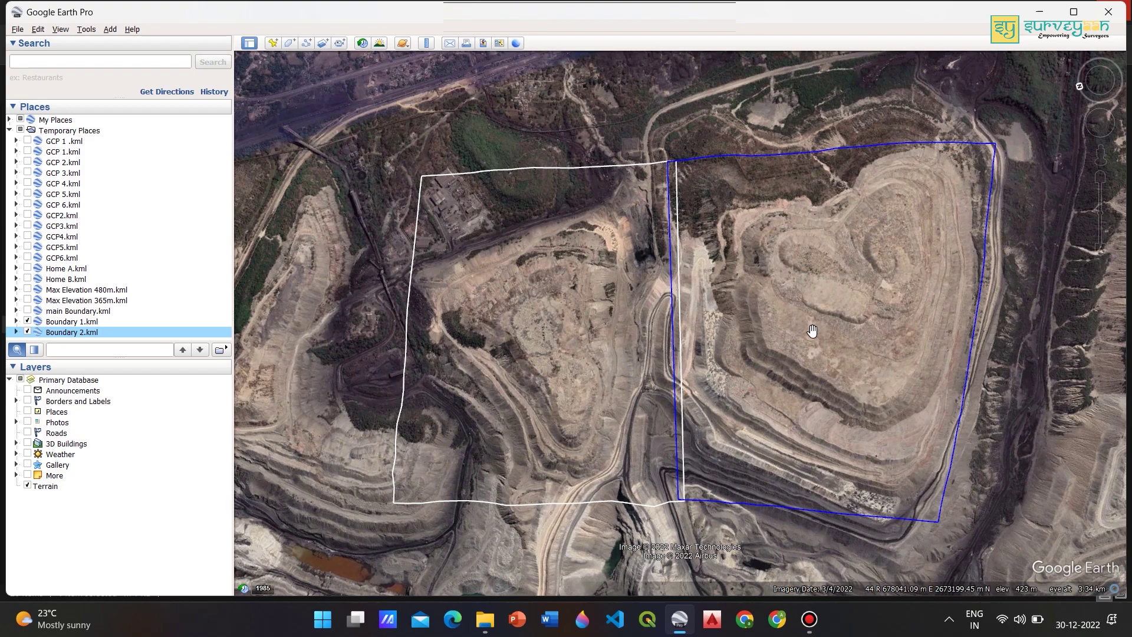
{"action": "left_click", "coordinate": [26, 289]}
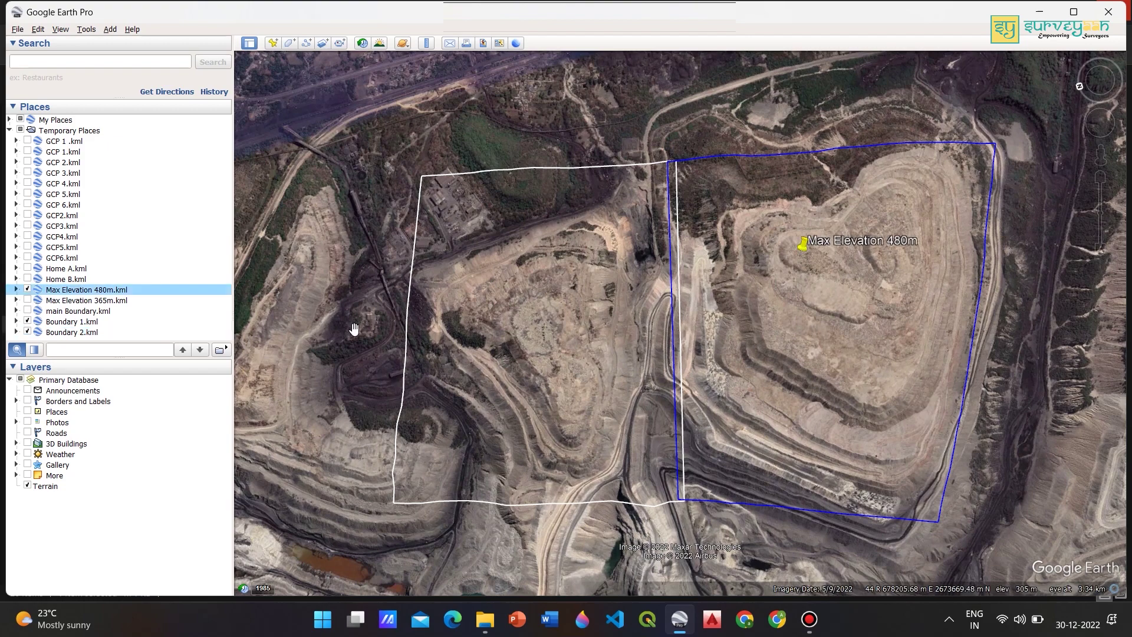
{"action": "left_click", "coordinate": [28, 301]}
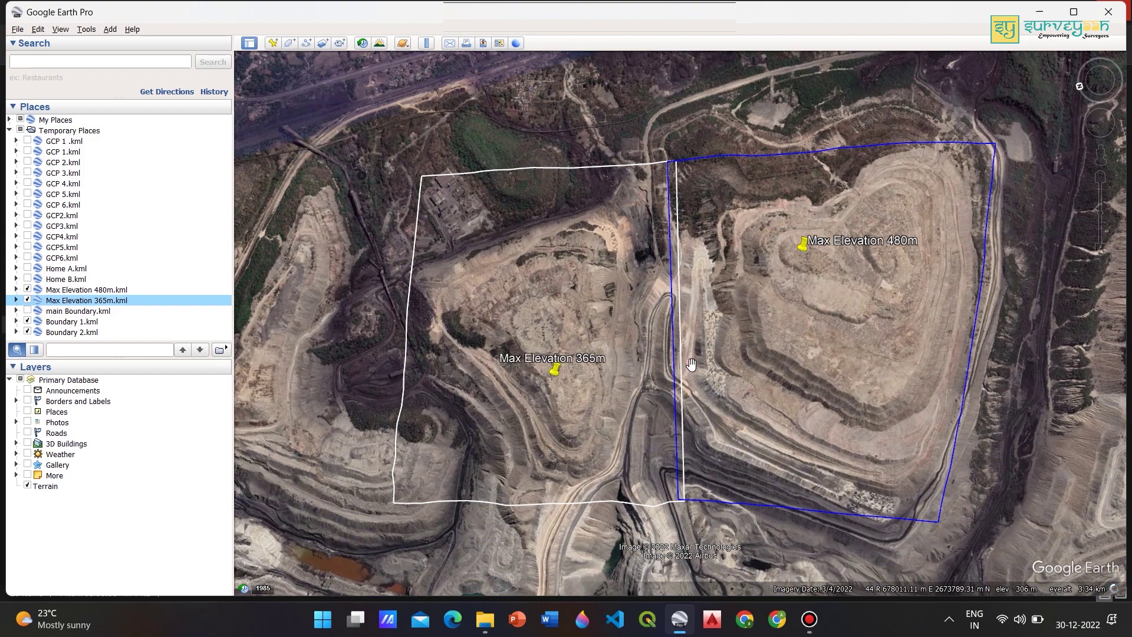
Measure the width of the overlap between Boundary 1 and Boundary 2 with a ruler line in meters
{"action": "scroll", "coordinate": [684, 358], "scroll_direction": "up", "scroll_amount": 5}
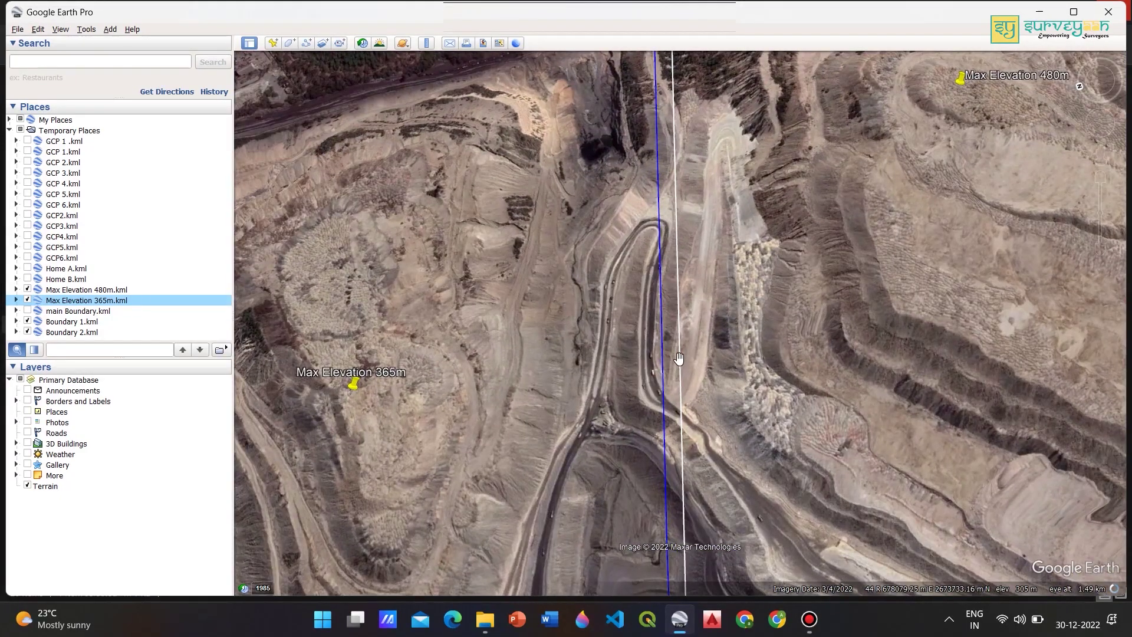
{"action": "scroll", "coordinate": [669, 362], "scroll_direction": "up", "scroll_amount": 2}
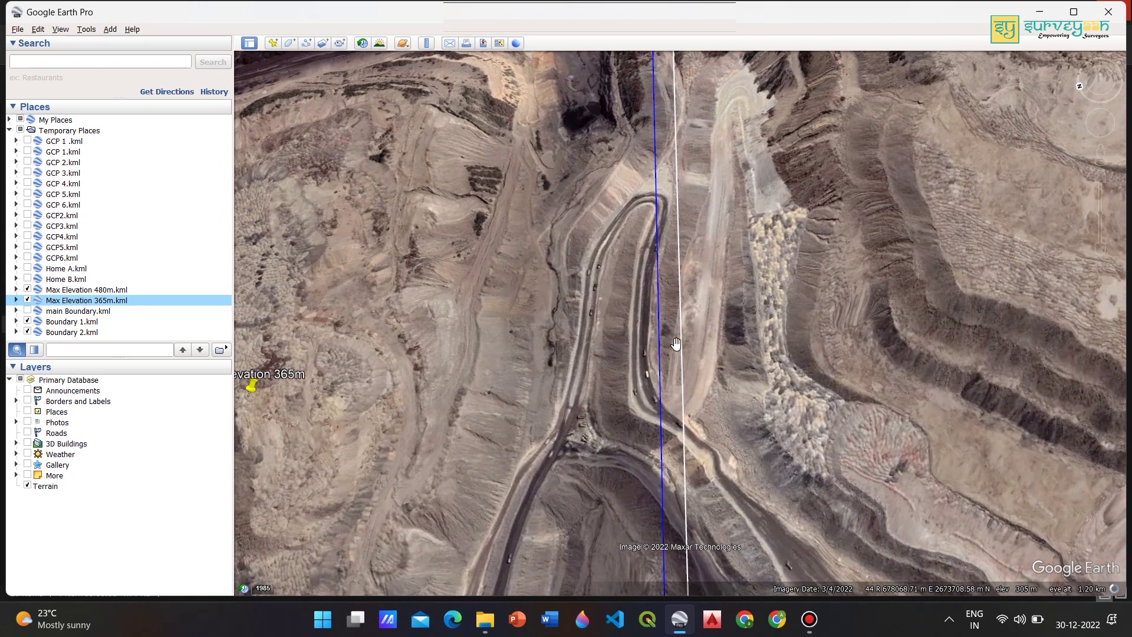
{"action": "left_click", "coordinate": [427, 43]}
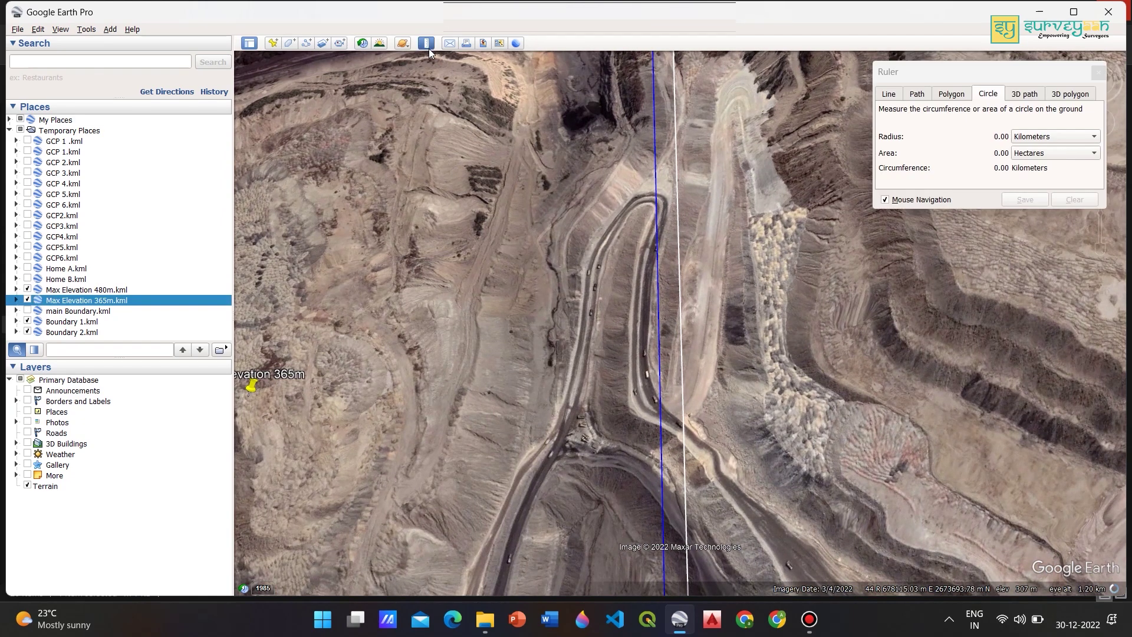
{"action": "left_click", "coordinate": [890, 96]}
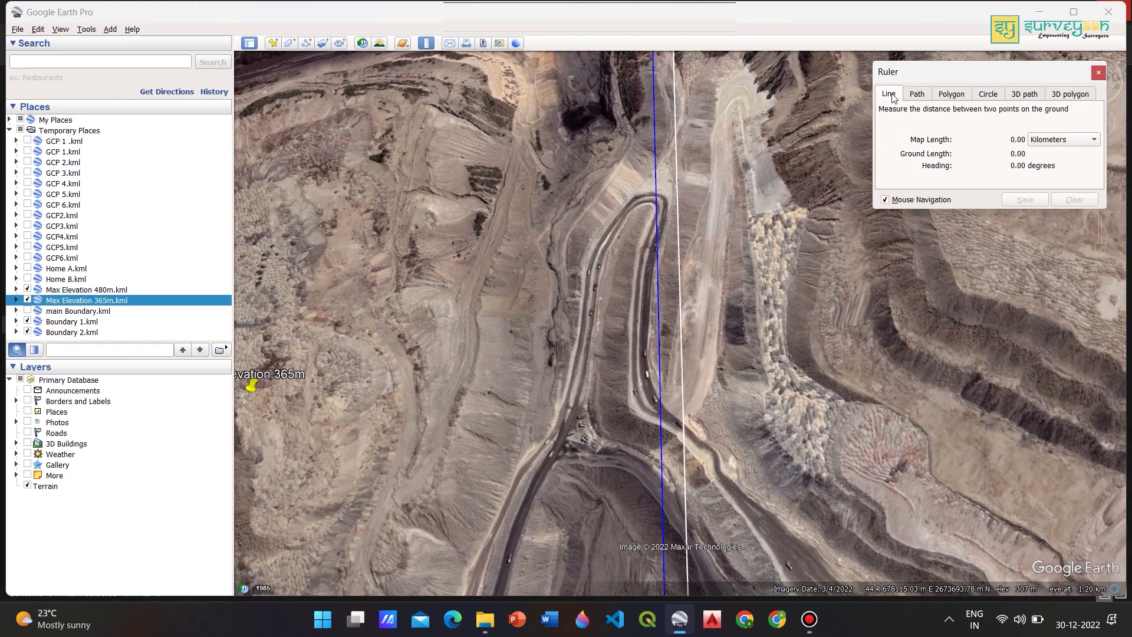
{"action": "left_click", "coordinate": [662, 361]}
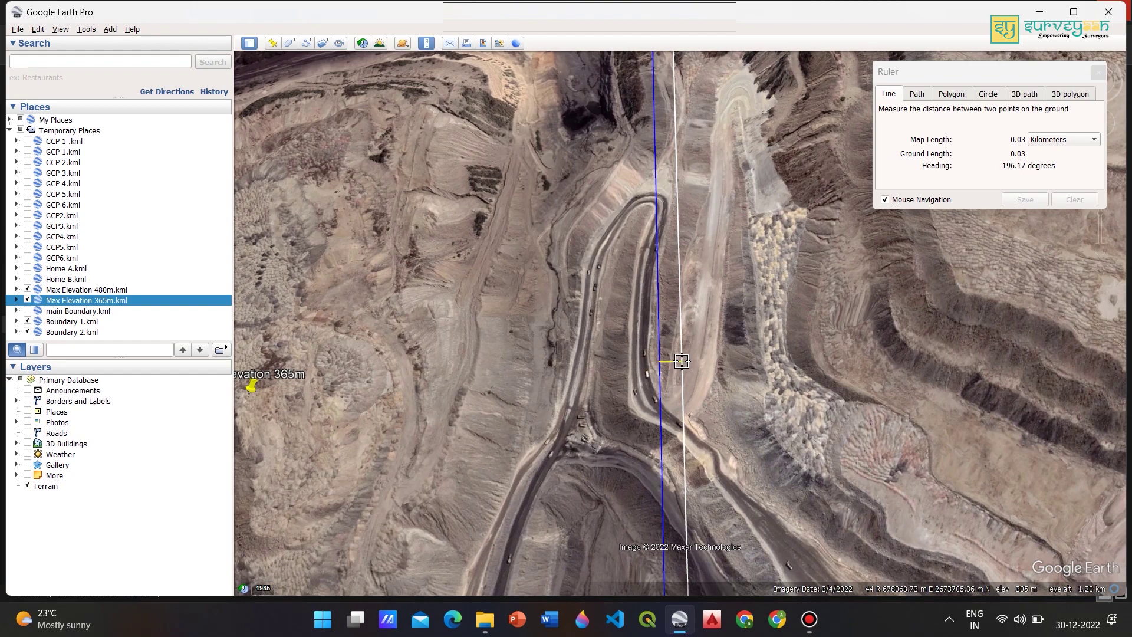
{"action": "left_click", "coordinate": [681, 361]}
{"action": "left_click", "coordinate": [1056, 140]}
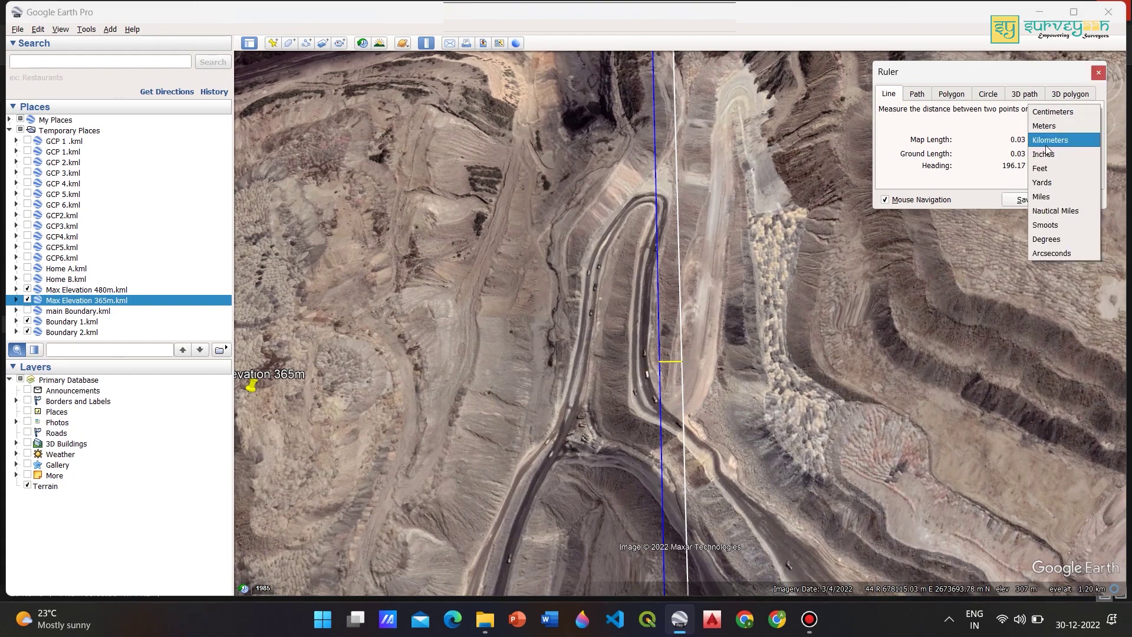
{"action": "left_click", "coordinate": [1044, 125]}
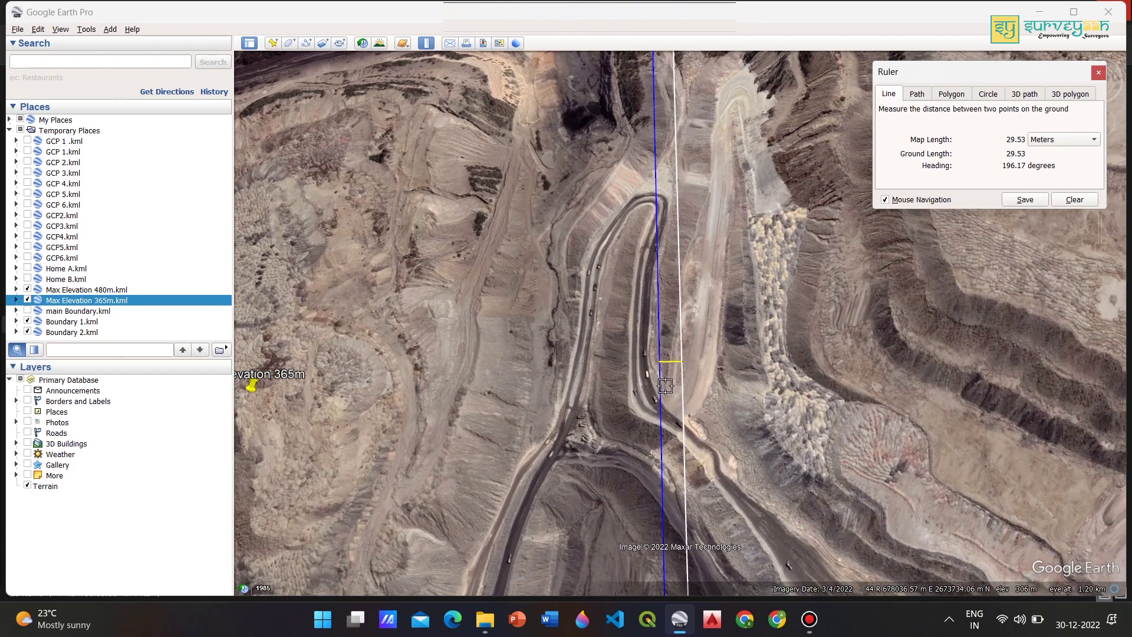
{"action": "scroll", "coordinate": [665, 385], "scroll_direction": "down", "scroll_amount": 5}
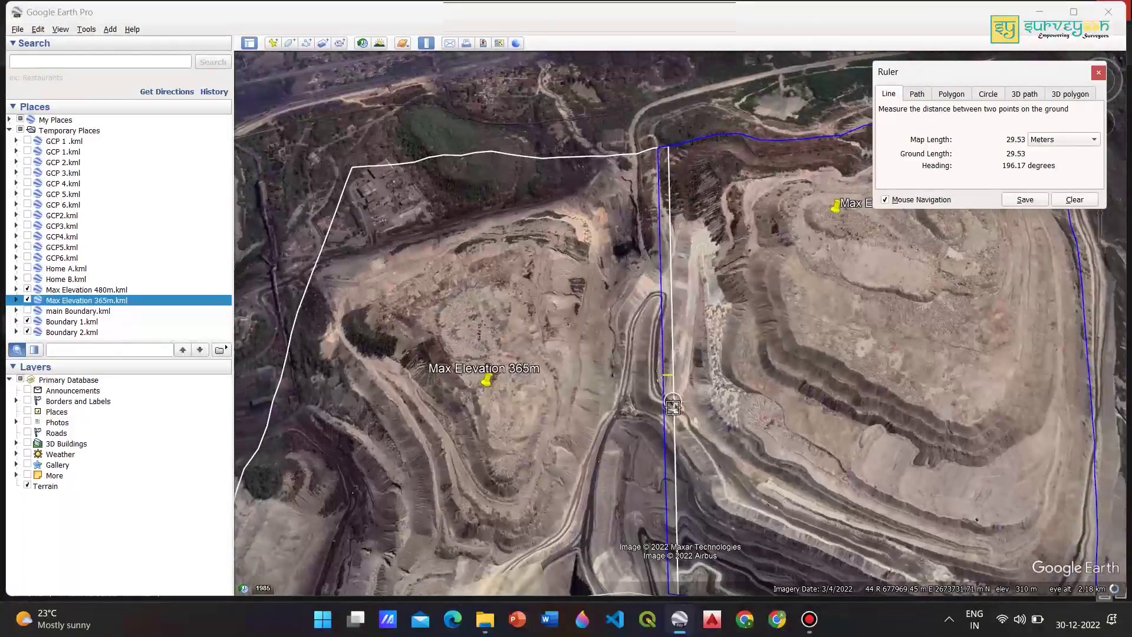
{"action": "scroll", "coordinate": [672, 407], "scroll_direction": "down", "scroll_amount": 3}
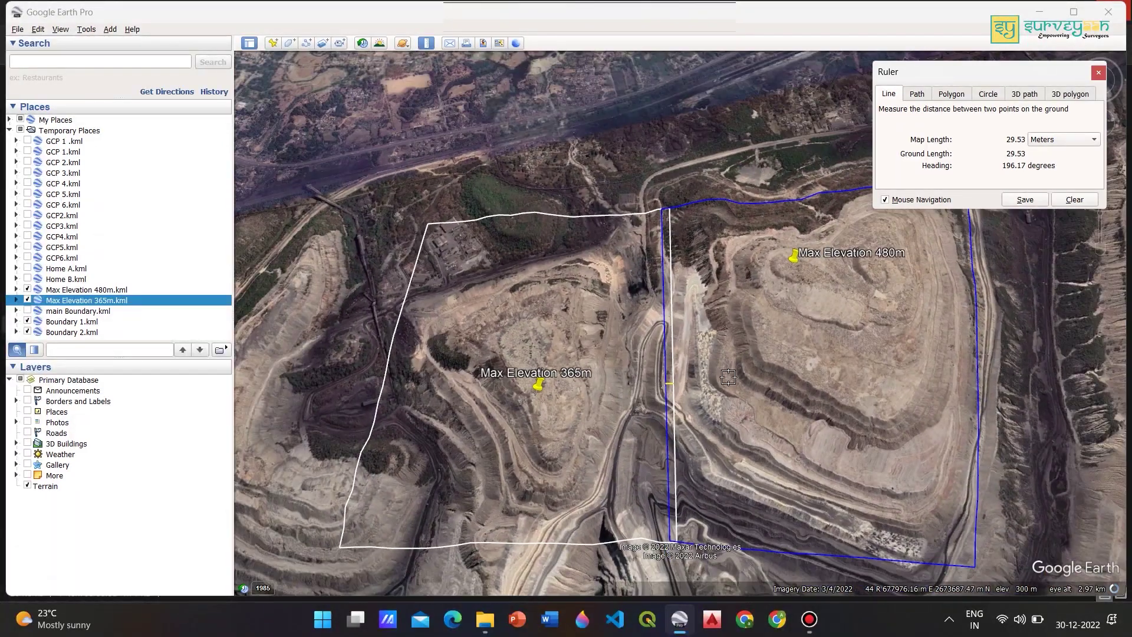
{"action": "left_click", "coordinate": [1101, 73]}
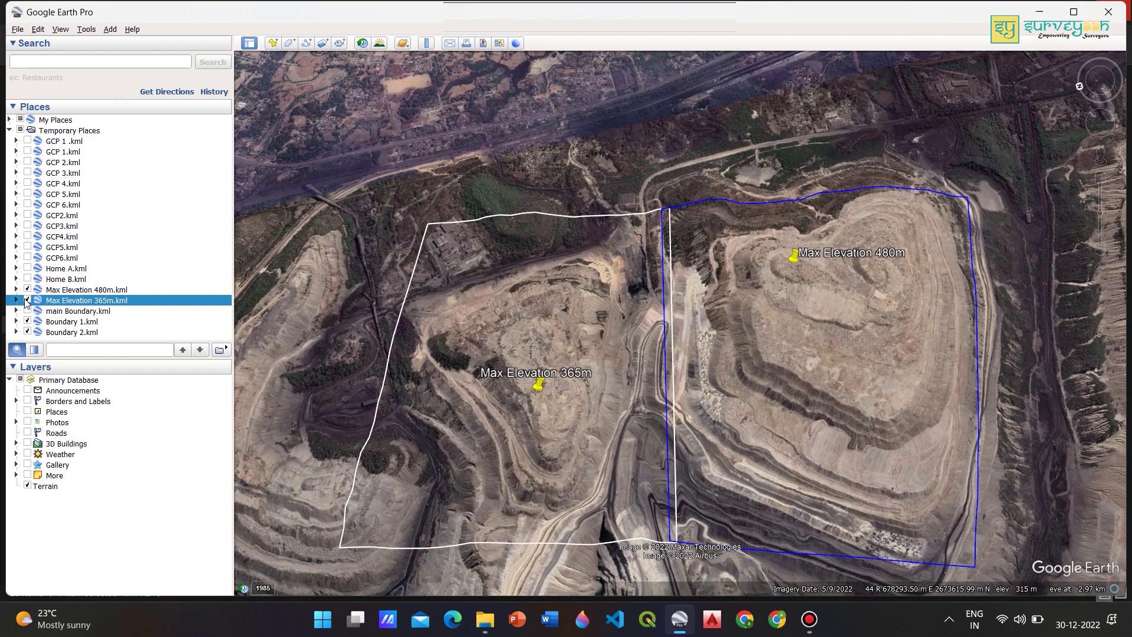
Hide both Max Elevation placemarks and Boundary 2.kml, keeping Boundary 1.kml on the map
{"action": "left_click", "coordinate": [27, 300]}
{"action": "left_click", "coordinate": [28, 289]}
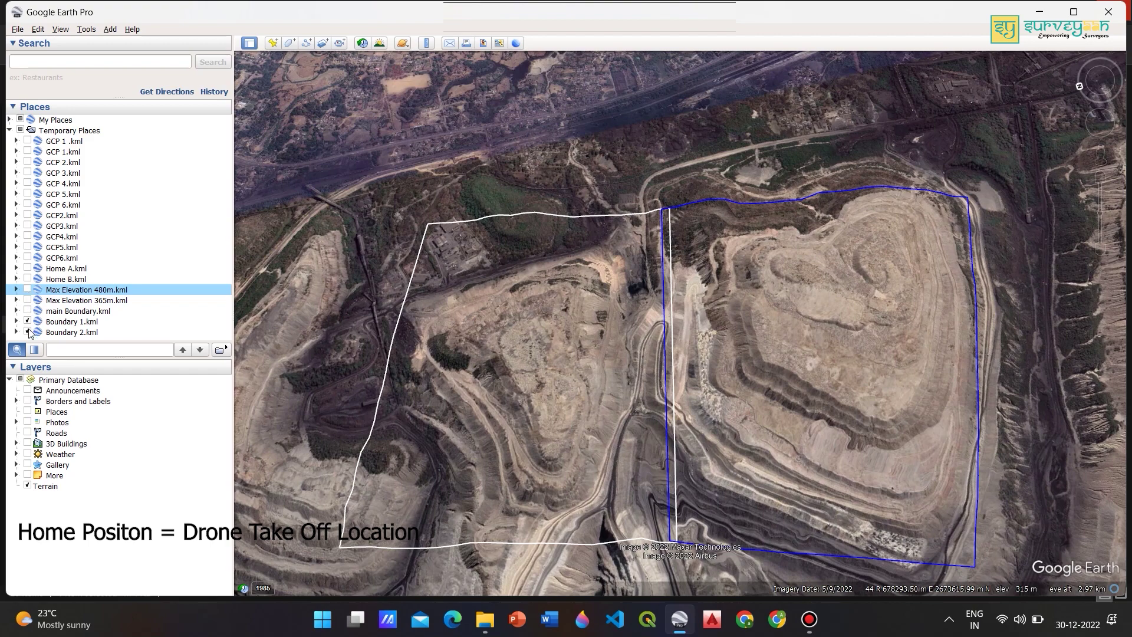
{"action": "left_click", "coordinate": [27, 332]}
{"action": "left_click_drag", "start_coordinate": [494, 405], "coordinate": [637, 387]}
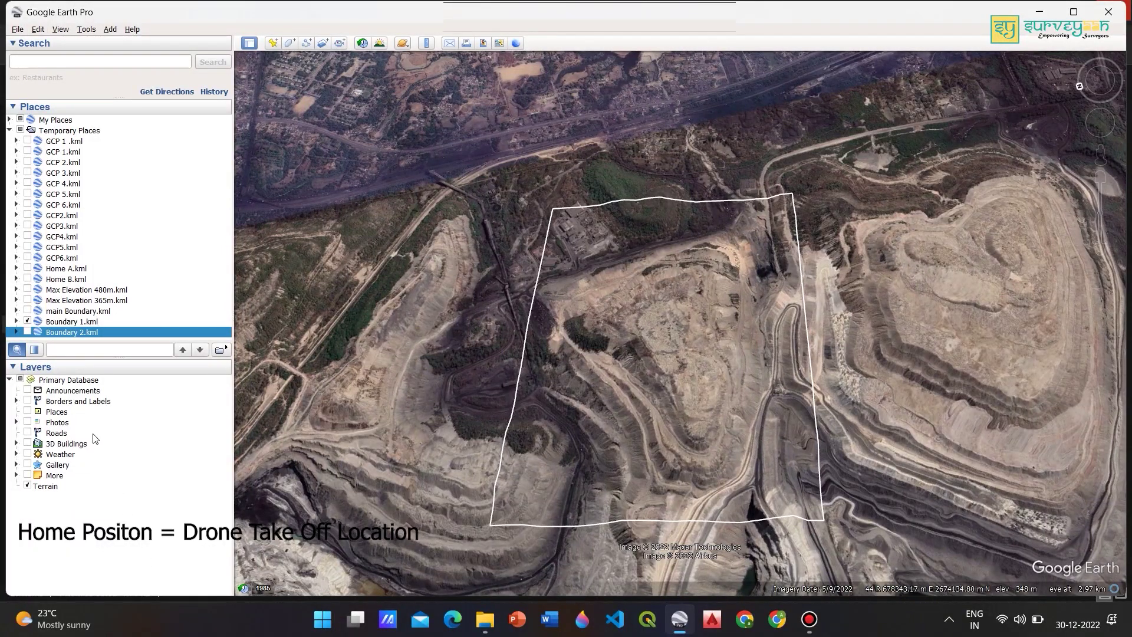
Show the Home A.kml take-off placemark and inspect its surroundings within Boundary 1
{"action": "left_click", "coordinate": [28, 270]}
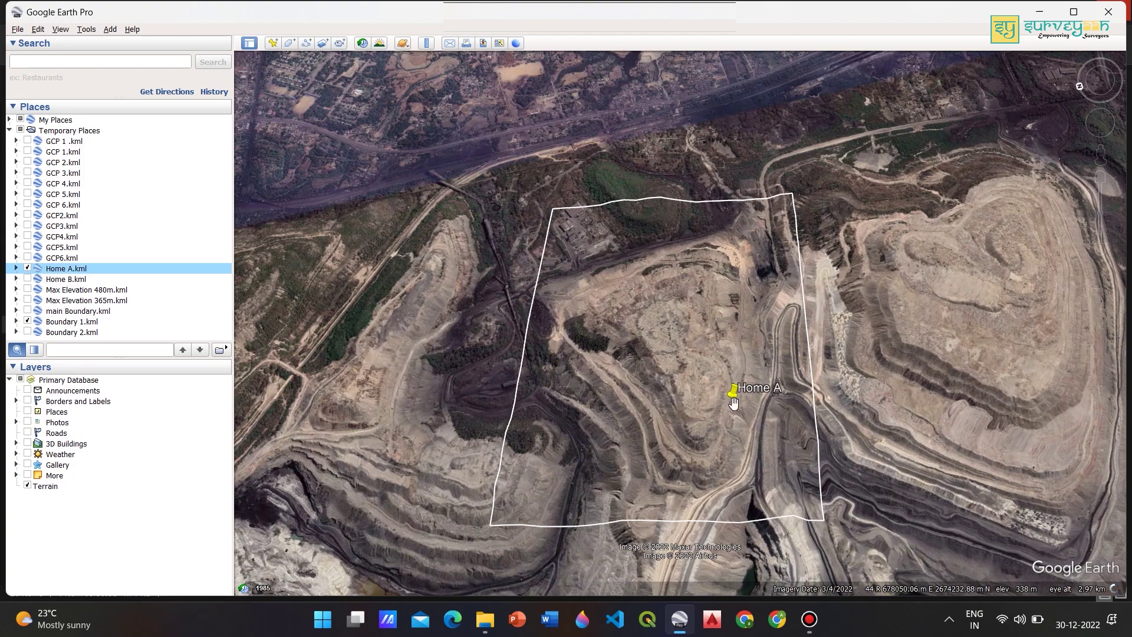
{"action": "scroll", "coordinate": [737, 402], "scroll_direction": "up", "scroll_amount": 5}
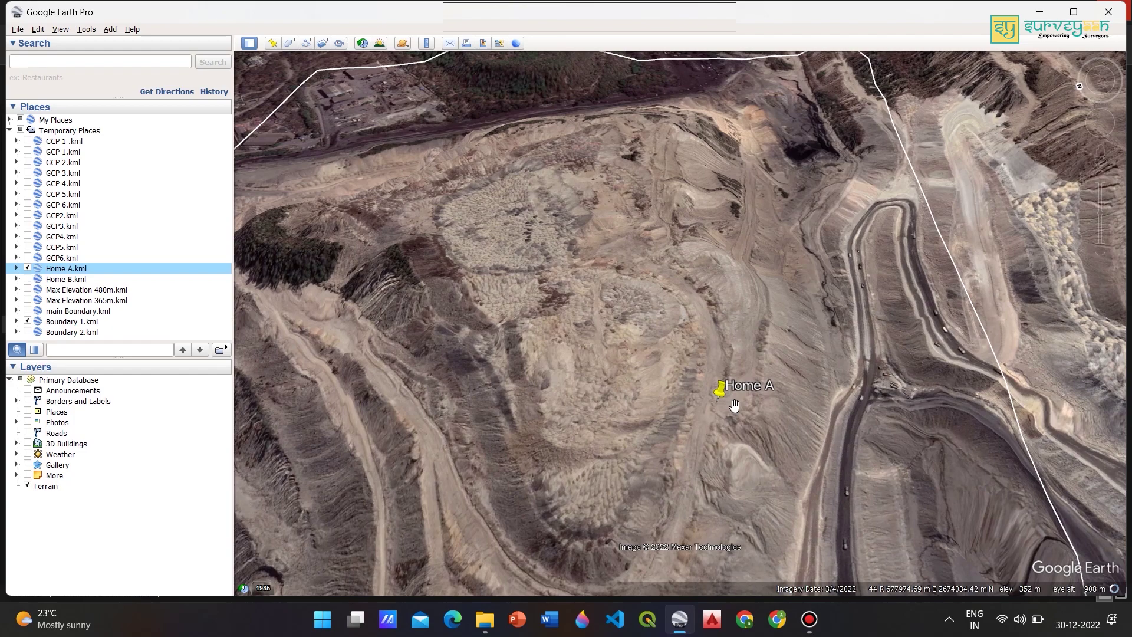
{"action": "scroll", "coordinate": [735, 406], "scroll_direction": "down", "scroll_amount": 3}
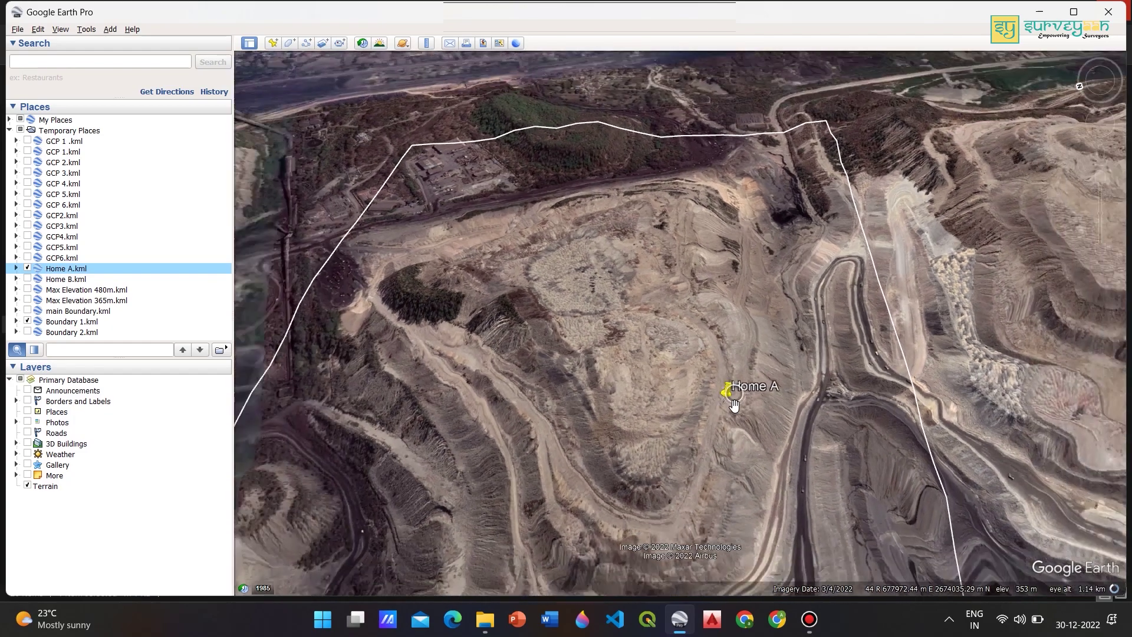
{"action": "scroll", "coordinate": [735, 405], "scroll_direction": "down", "scroll_amount": 3}
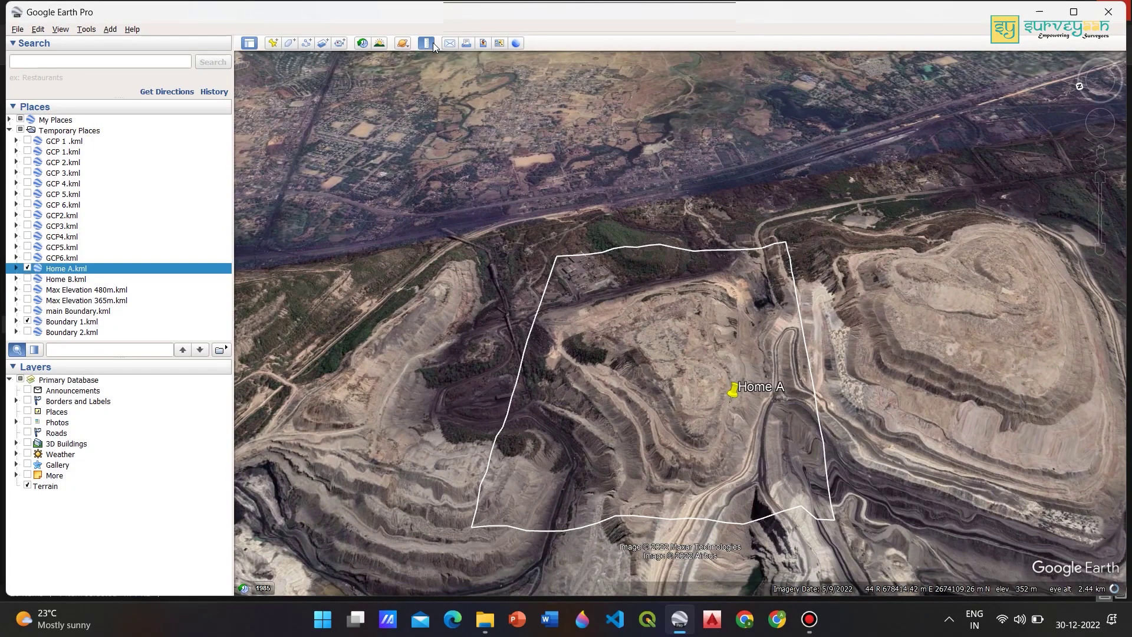
Set up a circle measurement with the ruler, using kilometers as the radius unit
{"action": "left_click", "coordinate": [427, 43]}
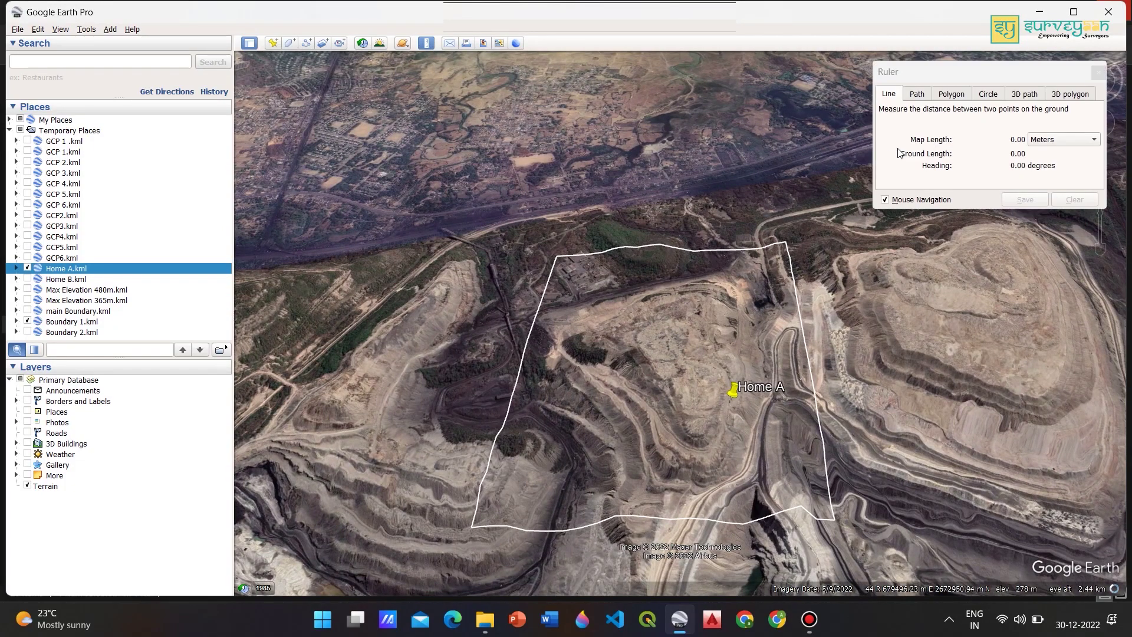
{"action": "left_click", "coordinate": [989, 96]}
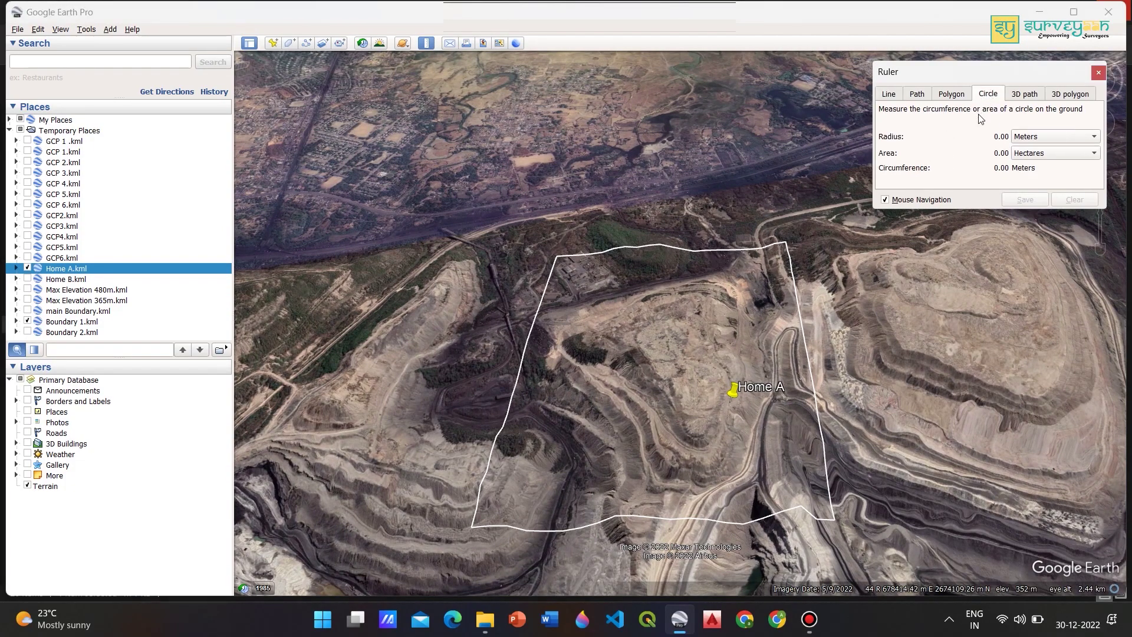
{"action": "left_click", "coordinate": [1053, 139]}
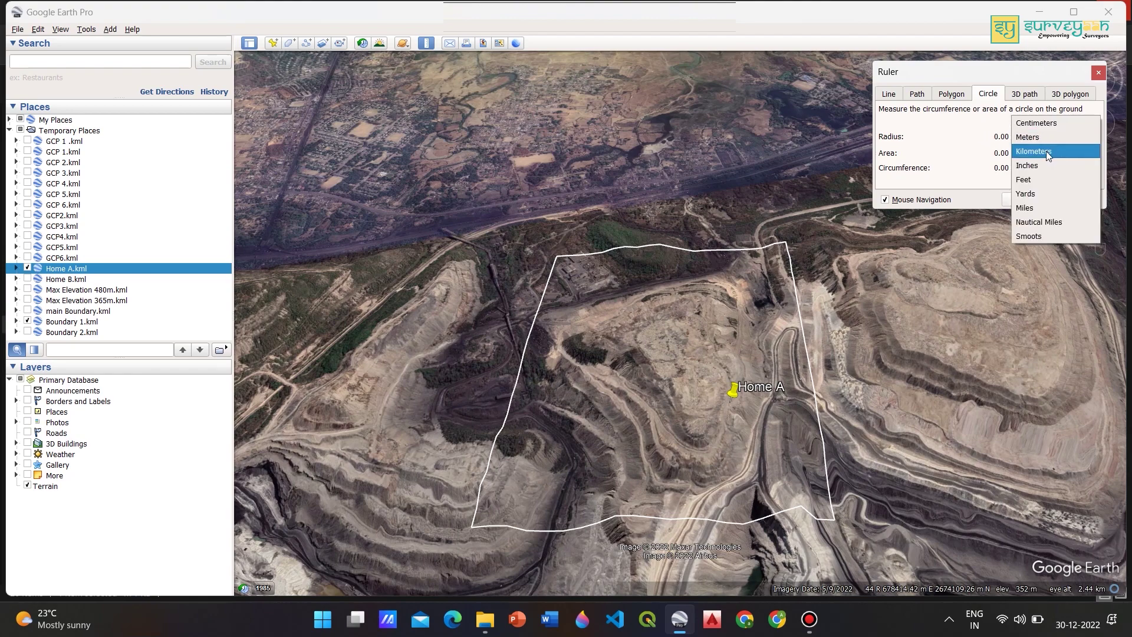
{"action": "left_click", "coordinate": [1051, 152]}
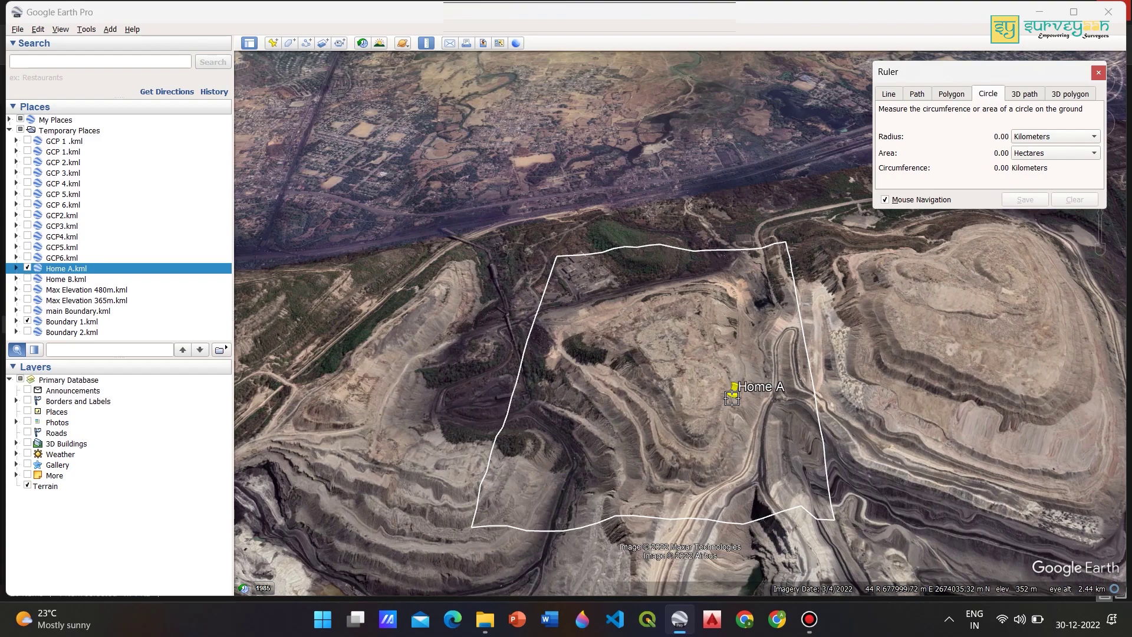
Measure a circle of about 1.22 km radius centred on Home A that encloses Boundary 1, then close the ruler
{"action": "scroll", "coordinate": [730, 398], "scroll_direction": "up", "scroll_amount": 3}
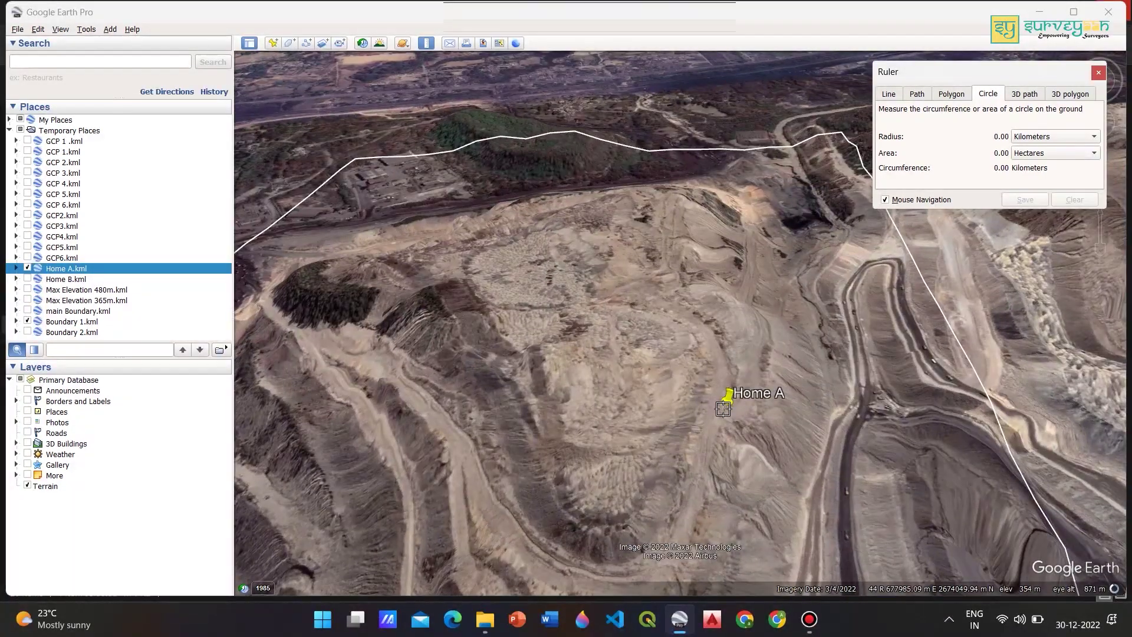
{"action": "left_click", "coordinate": [726, 408]}
{"action": "left_click", "coordinate": [726, 412]}
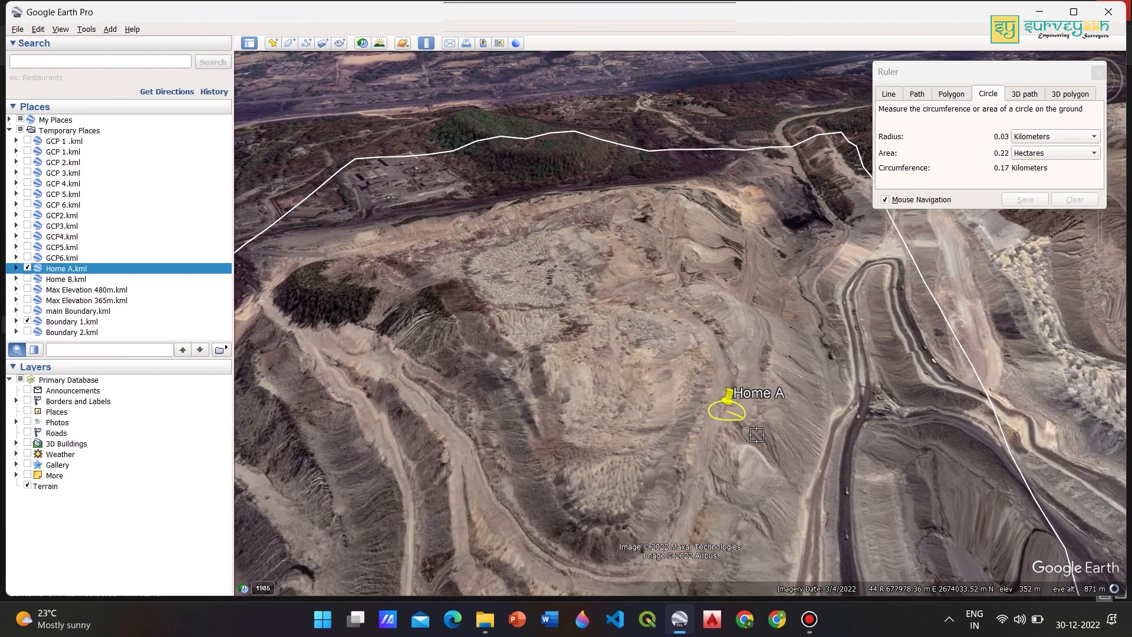
{"action": "scroll", "coordinate": [778, 466], "scroll_direction": "down", "scroll_amount": 1}
{"action": "scroll", "coordinate": [777, 465], "scroll_direction": "down", "scroll_amount": 3}
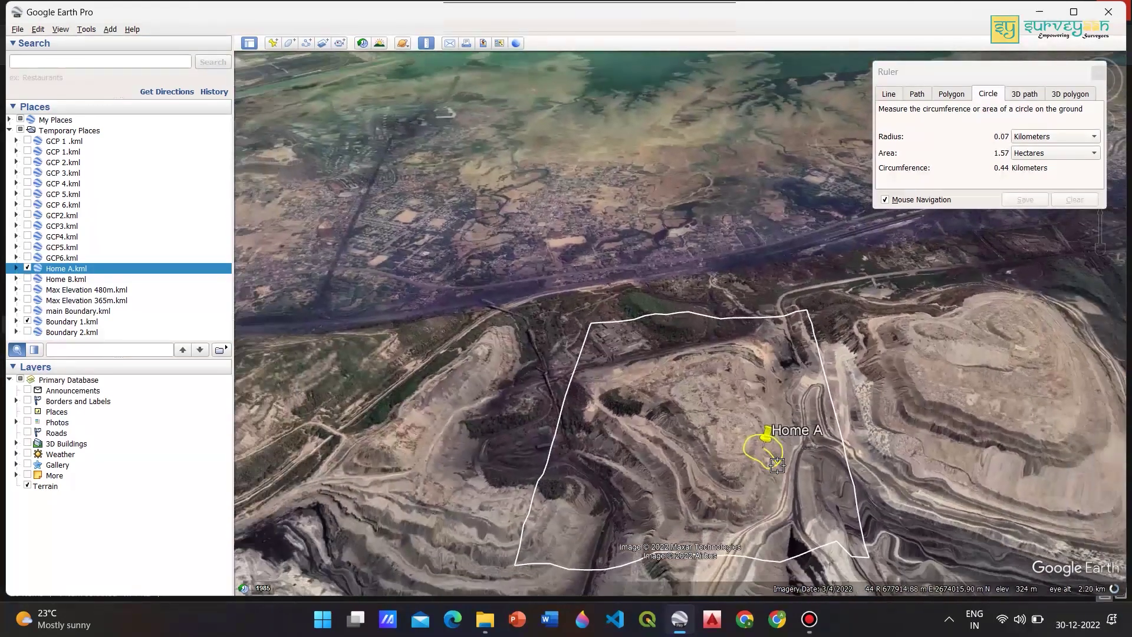
{"action": "scroll", "coordinate": [886, 531], "scroll_direction": "down", "scroll_amount": 2}
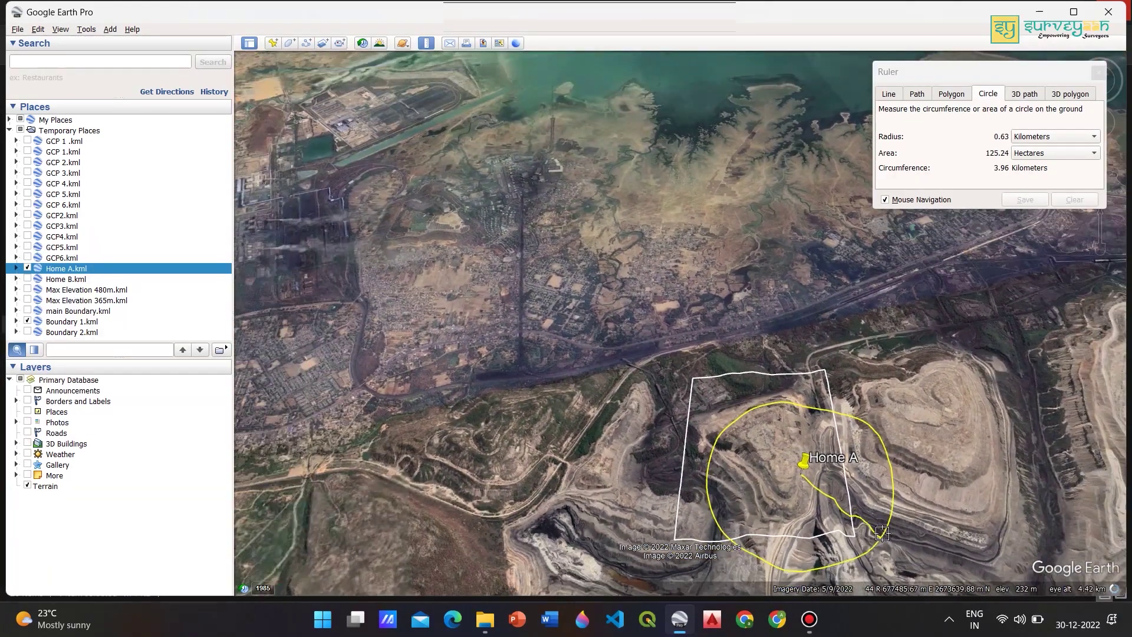
{"action": "scroll", "coordinate": [919, 562], "scroll_direction": "down", "scroll_amount": 2}
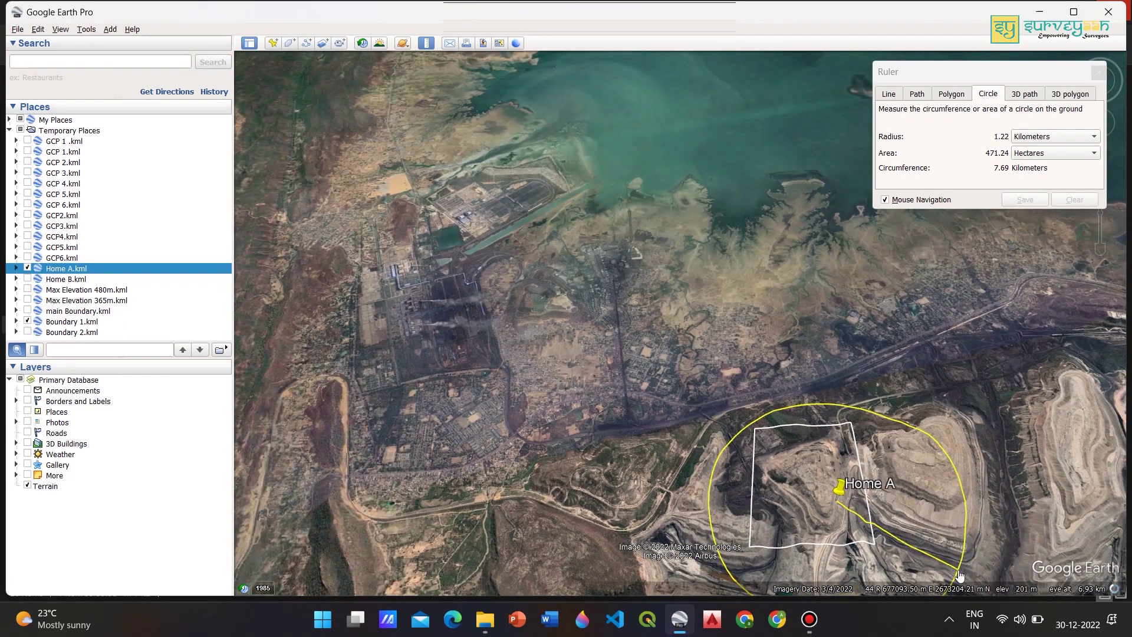
{"action": "left_click", "coordinate": [960, 575]}
{"action": "scroll", "coordinate": [827, 510], "scroll_direction": "up", "scroll_amount": 2}
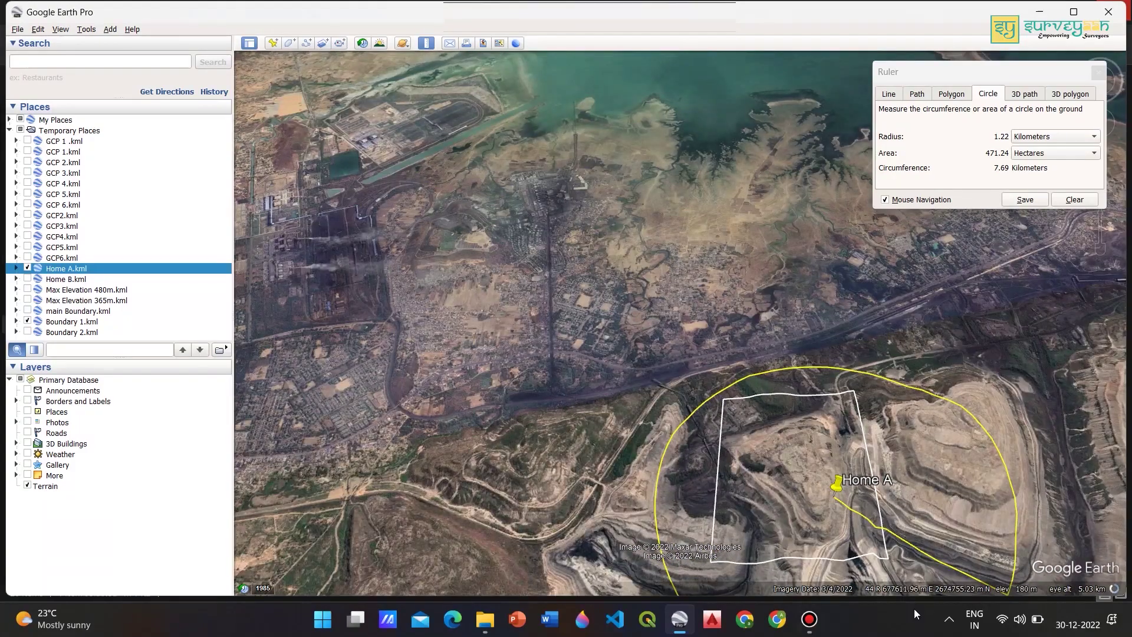
{"action": "left_click_drag", "start_coordinate": [898, 488], "coordinate": [837, 298]}
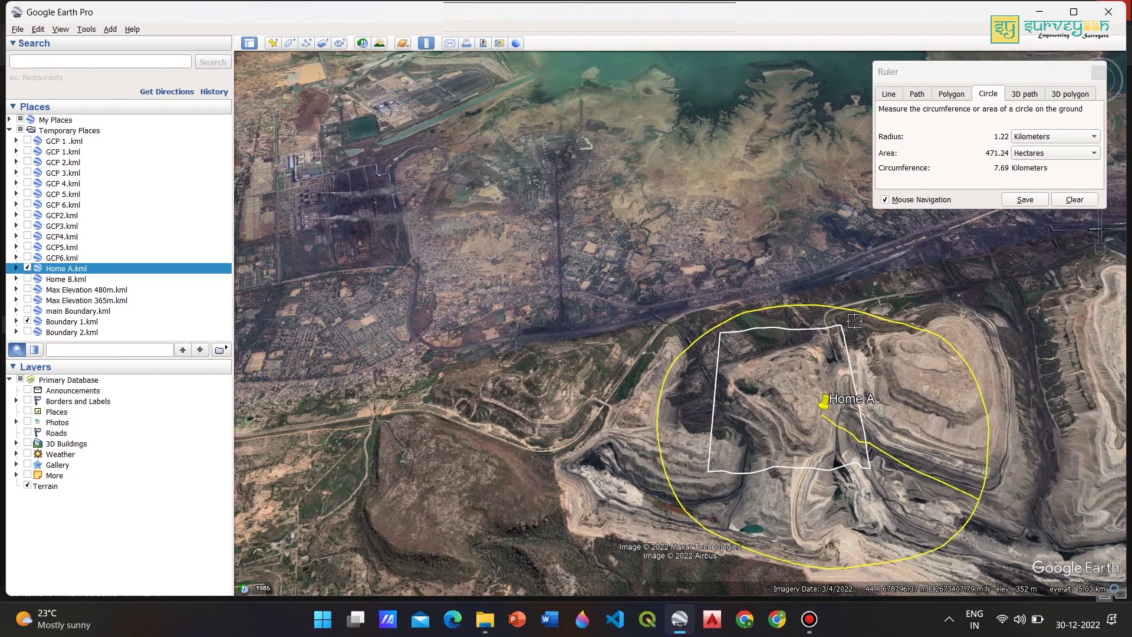
{"action": "left_click", "coordinate": [1098, 72]}
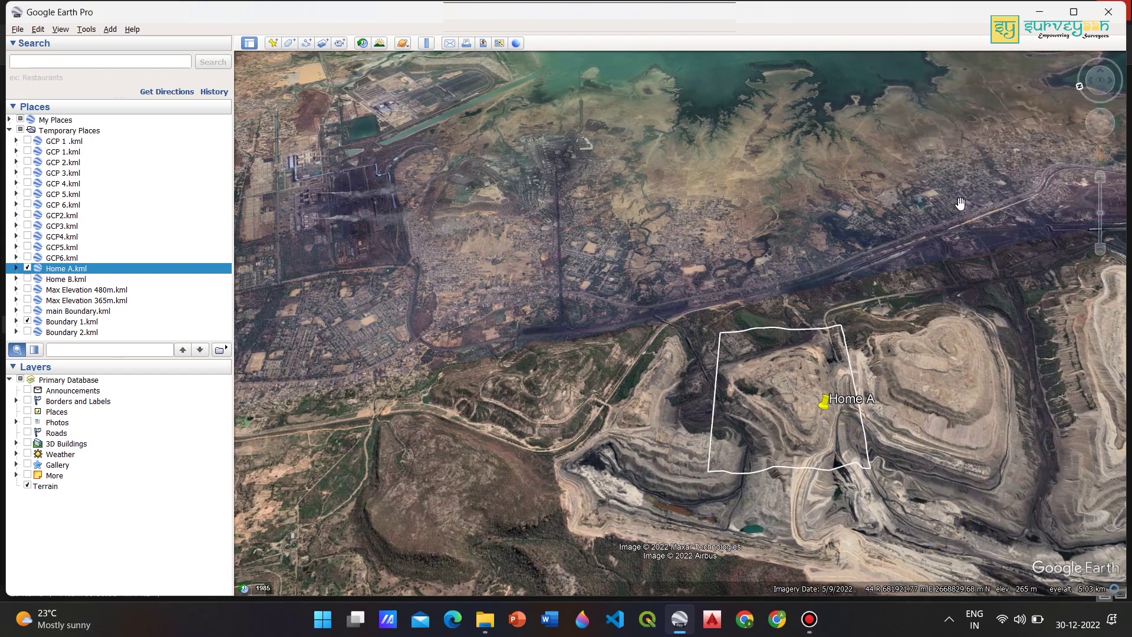
Hide Home A.kml and Boundary 1.kml and show Boundary 2.kml on the map
{"action": "left_click", "coordinate": [27, 268]}
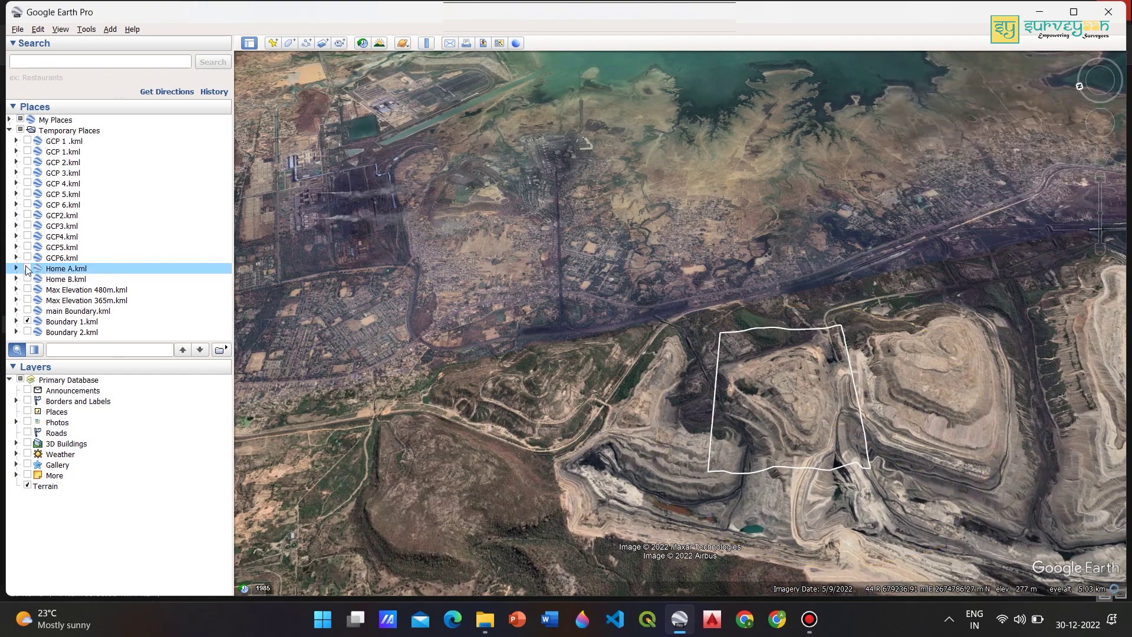
{"action": "left_click", "coordinate": [27, 322]}
{"action": "left_click", "coordinate": [27, 332]}
{"action": "left_click", "coordinate": [28, 332]}
{"action": "left_click_drag", "start_coordinate": [707, 386], "coordinate": [463, 407]}
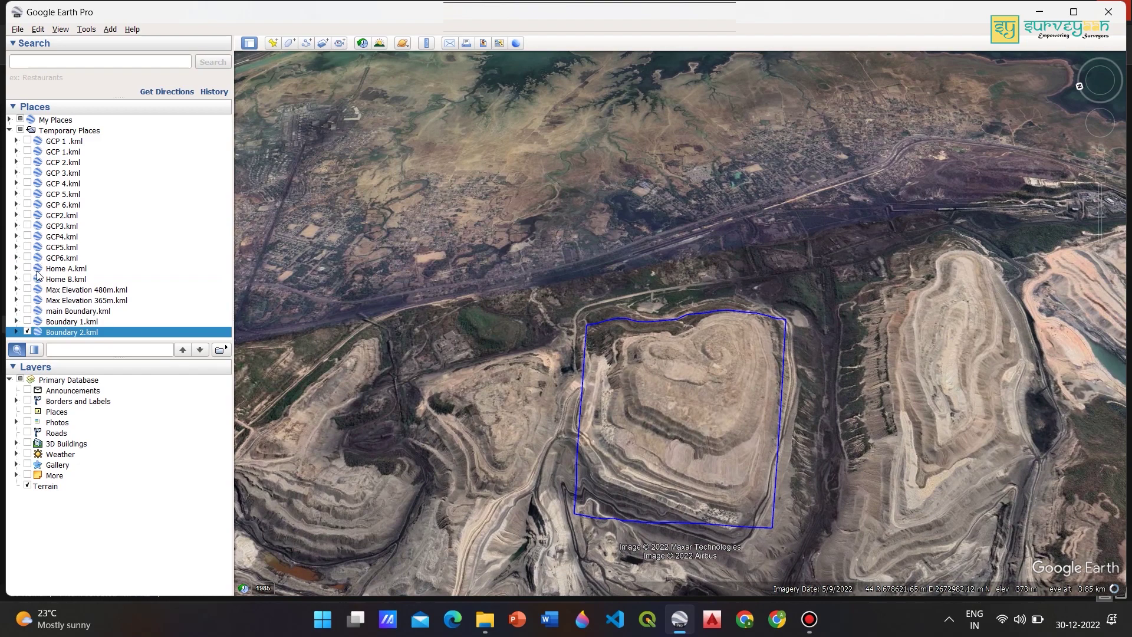
Show the Home B.kml take-off placemark and inspect its surroundings within Boundary 2
{"action": "left_click", "coordinate": [28, 279]}
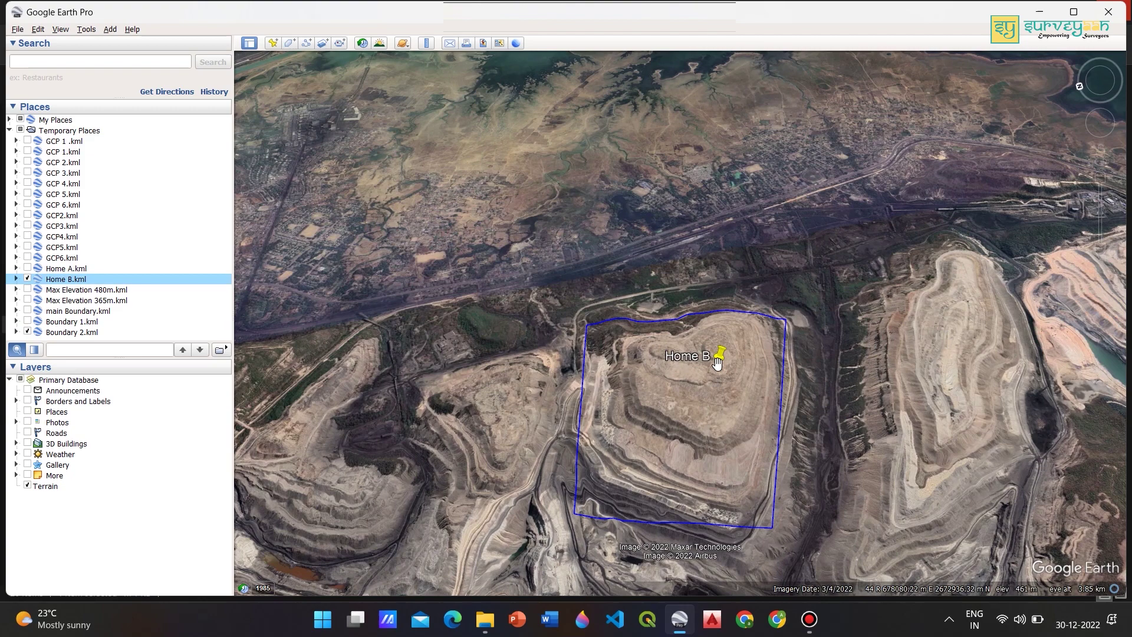
{"action": "scroll", "coordinate": [717, 363], "scroll_direction": "up", "scroll_amount": 3}
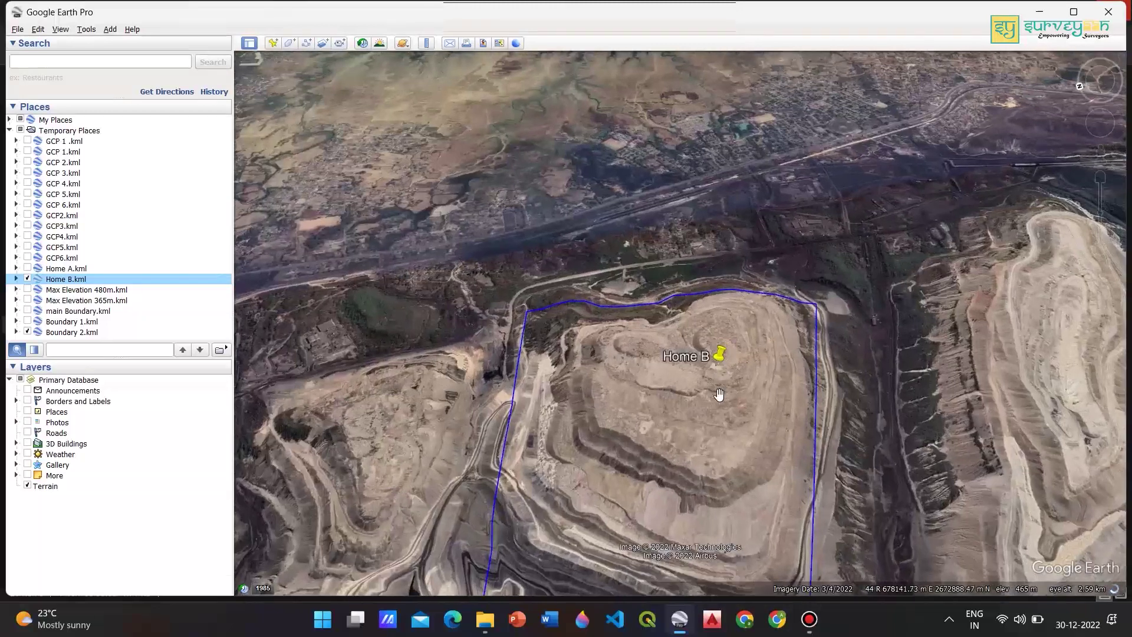
{"action": "left_click_drag", "start_coordinate": [730, 423], "coordinate": [698, 347]}
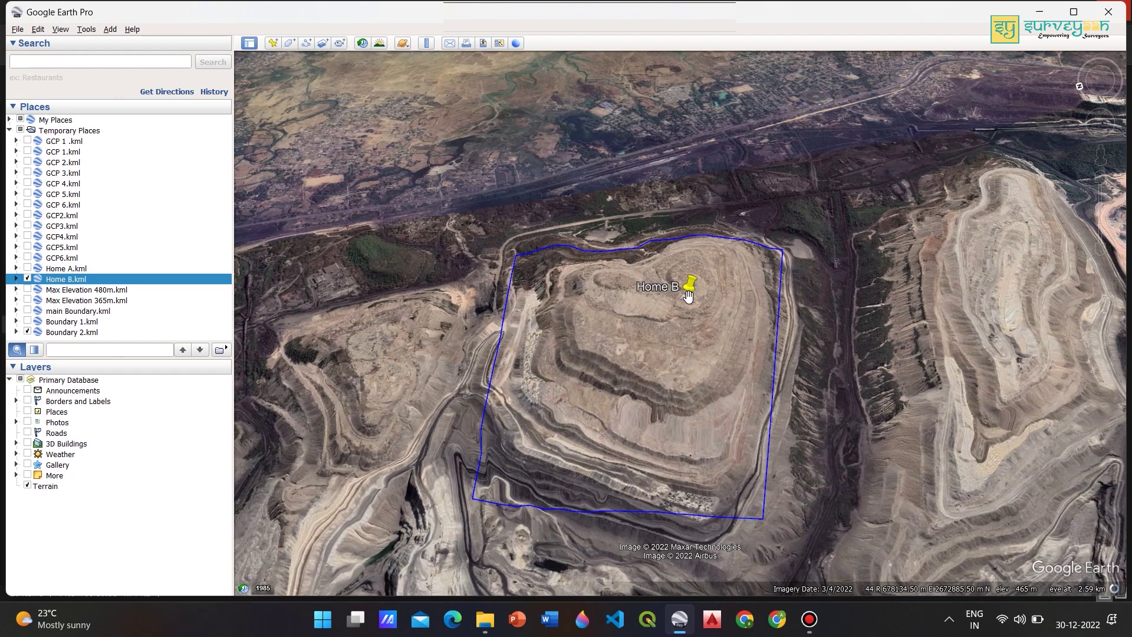
Measure a circle of about 1.26 km radius centred on Home B that encloses Boundary 2, then clear it
{"action": "left_click", "coordinate": [425, 45]}
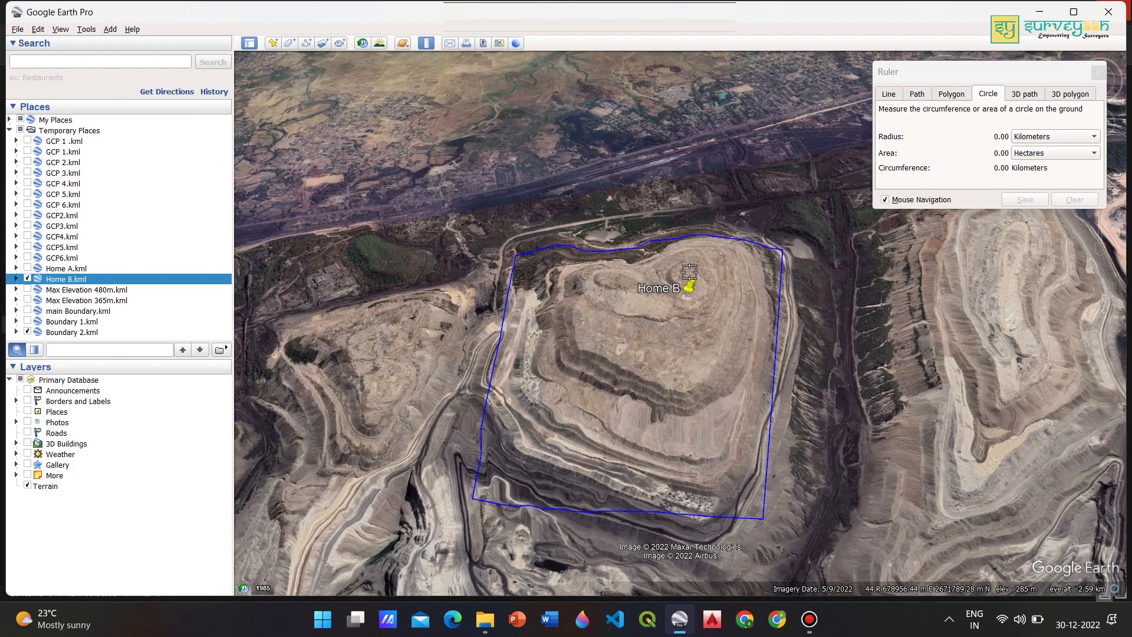
{"action": "scroll", "coordinate": [690, 299], "scroll_direction": "up", "scroll_amount": 3}
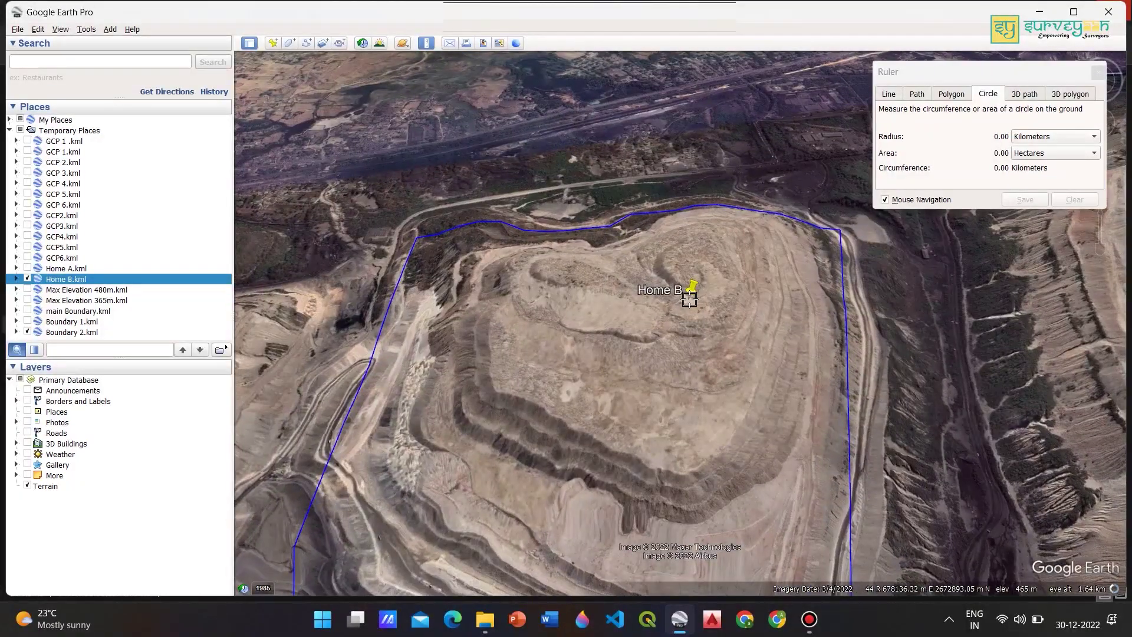
{"action": "left_click_drag", "start_coordinate": [689, 300], "coordinate": [800, 521]}
{"action": "scroll", "coordinate": [726, 358], "scroll_direction": "down", "scroll_amount": 2}
{"action": "scroll", "coordinate": [726, 358], "scroll_direction": "down", "scroll_amount": 3}
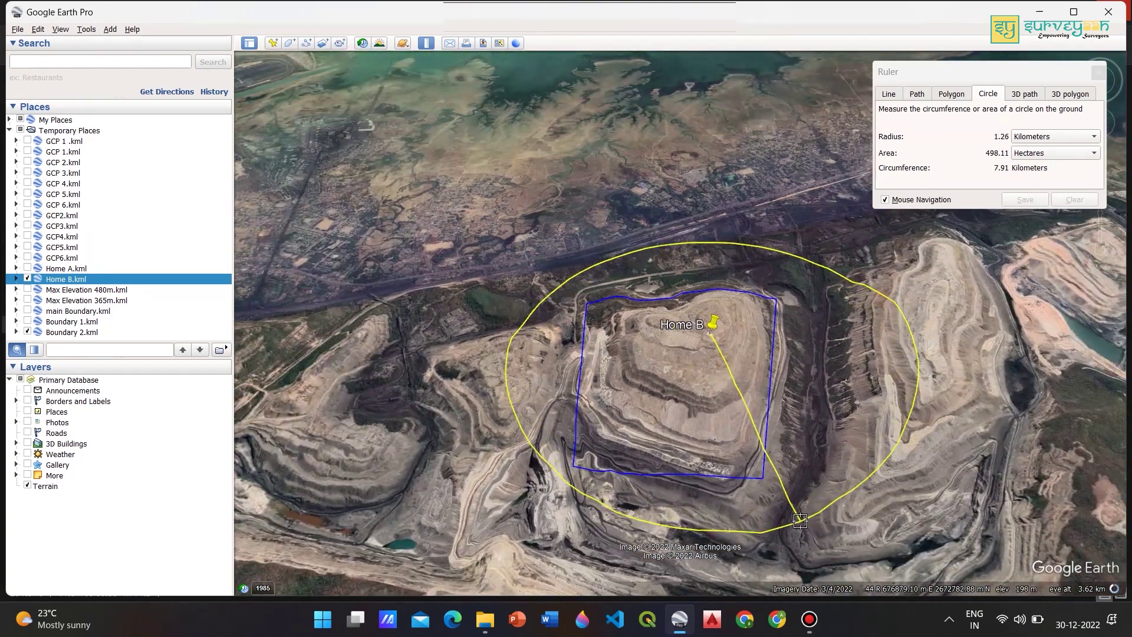
{"action": "left_click", "coordinate": [802, 527]}
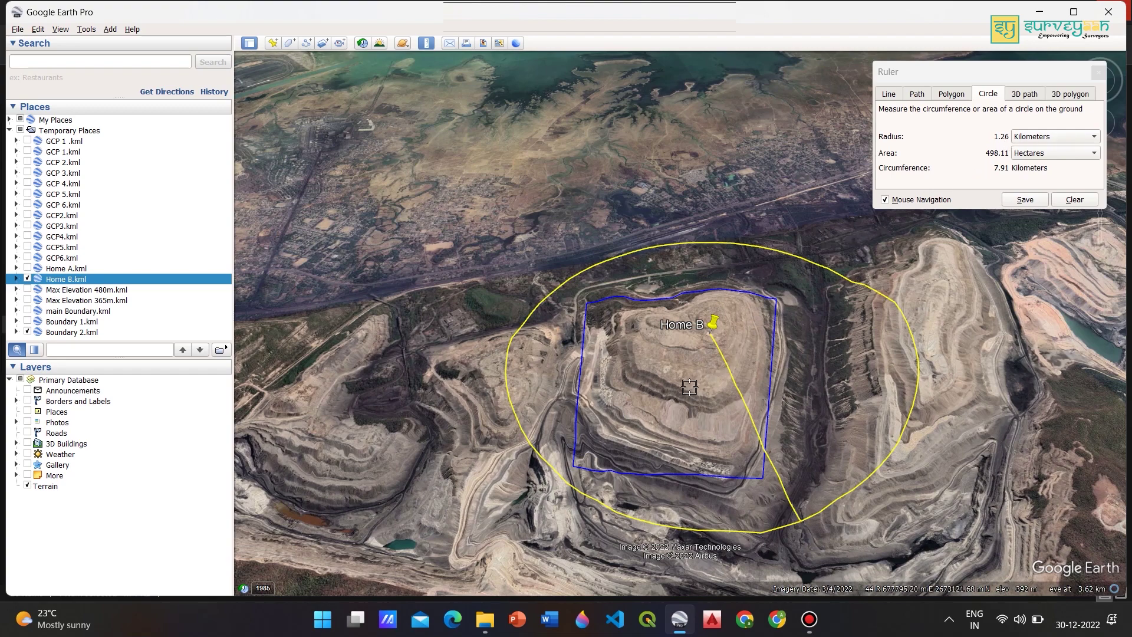
{"action": "left_click", "coordinate": [1082, 201]}
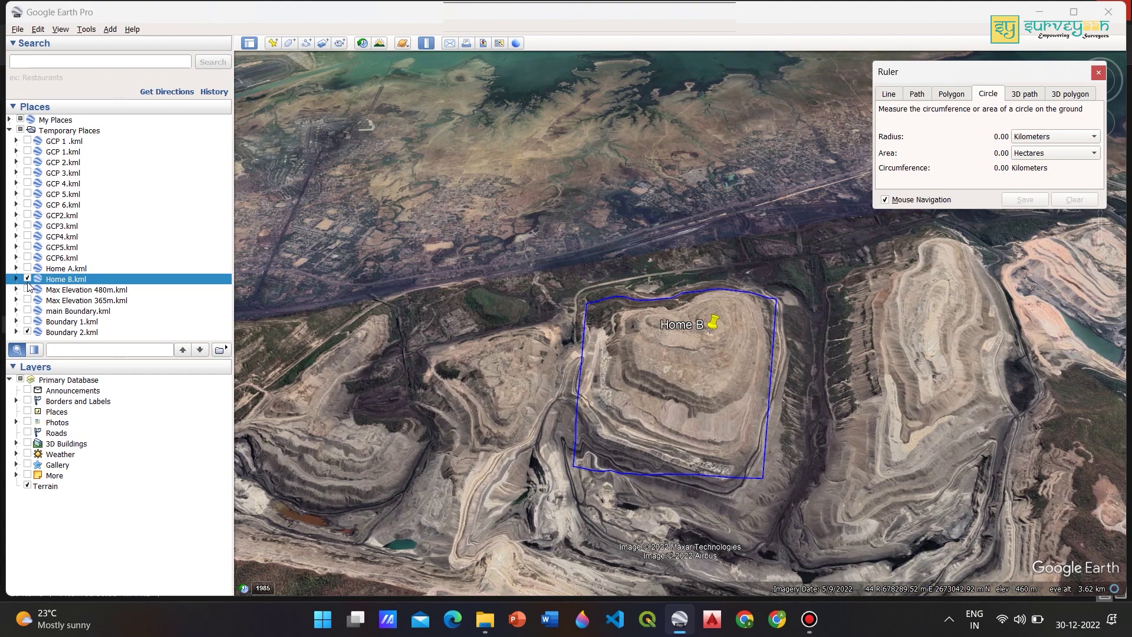
Show Home A.kml and Boundary 1.kml alongside Home B and Boundary 2, close the ruler and inspect both areas together
{"action": "left_click", "coordinate": [27, 269]}
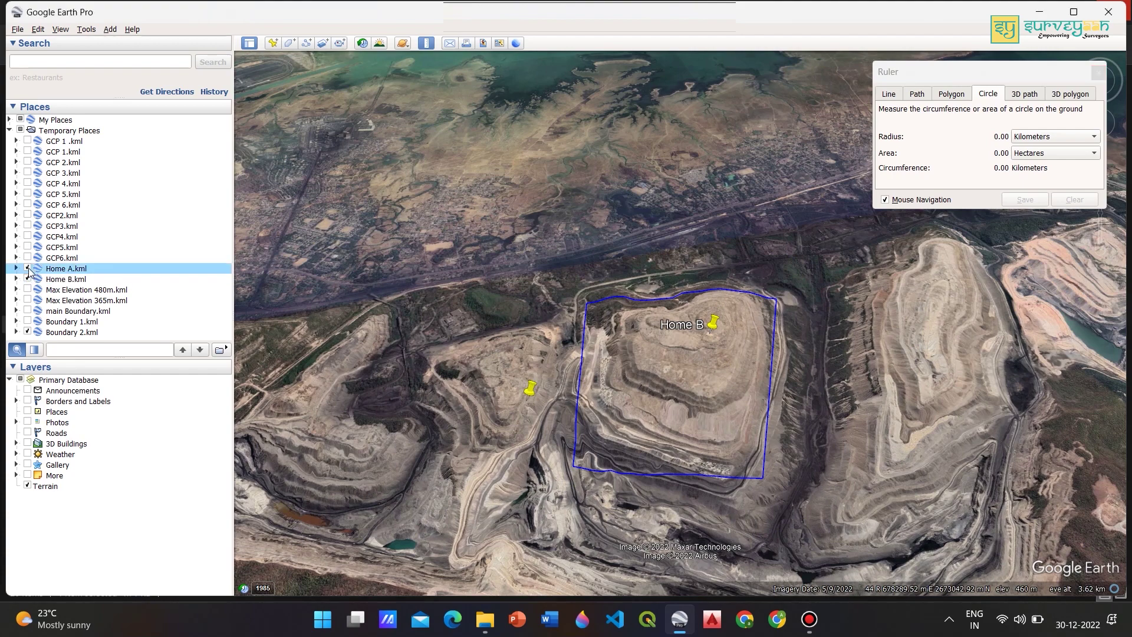
{"action": "left_click", "coordinate": [27, 322]}
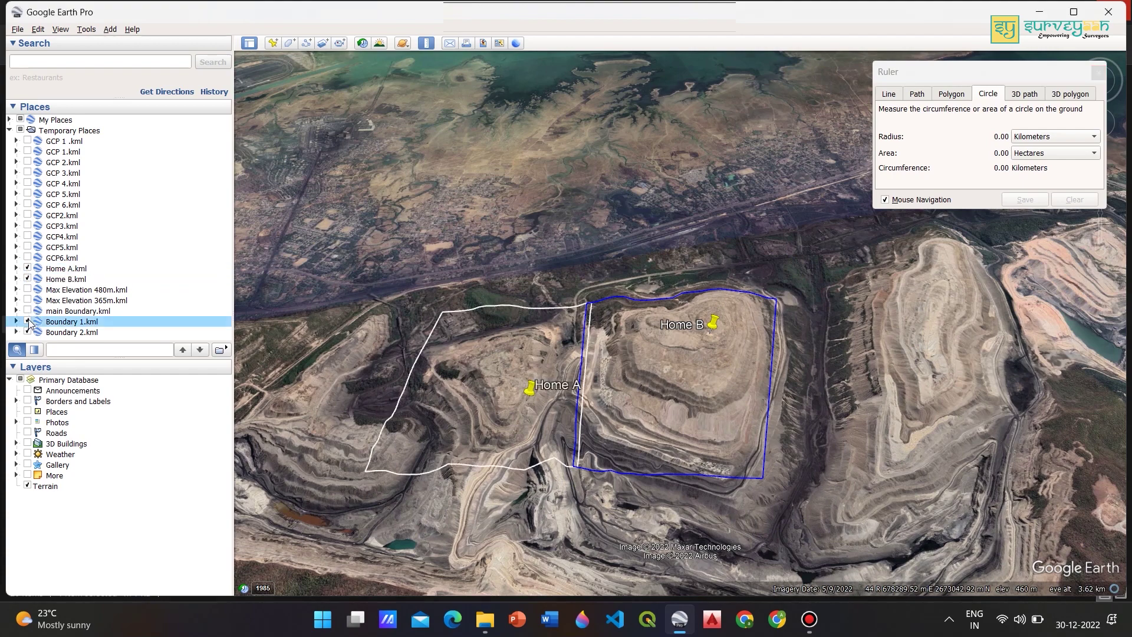
{"action": "left_click", "coordinate": [1098, 72]}
{"action": "left_click_drag", "start_coordinate": [689, 390], "coordinate": [722, 399]}
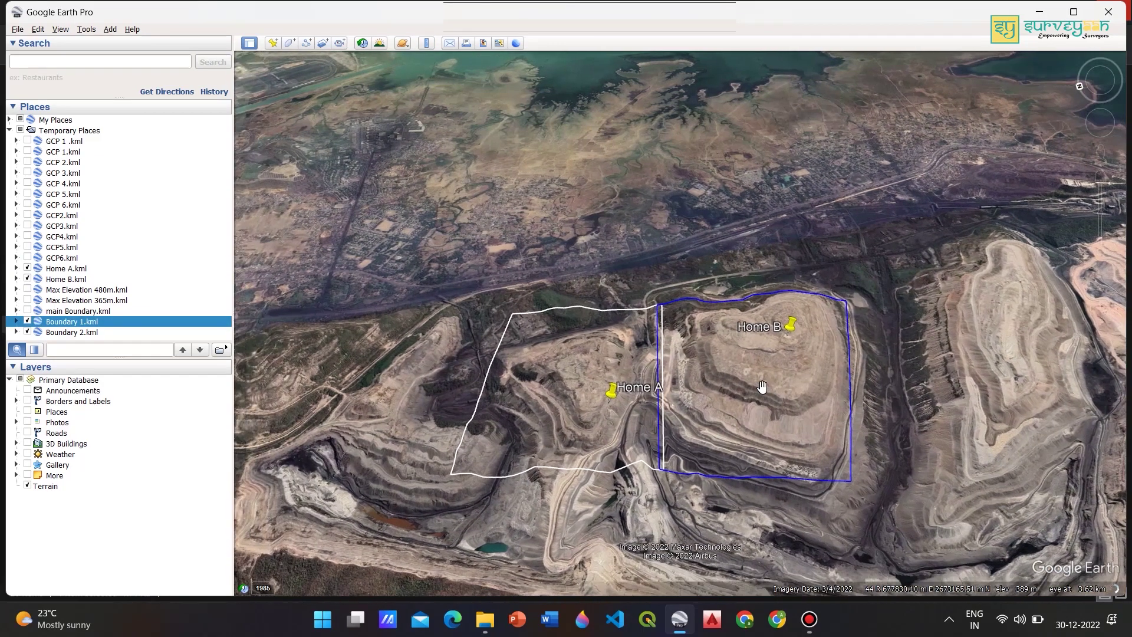
{"action": "scroll", "coordinate": [722, 399], "scroll_direction": "up", "scroll_amount": 4}
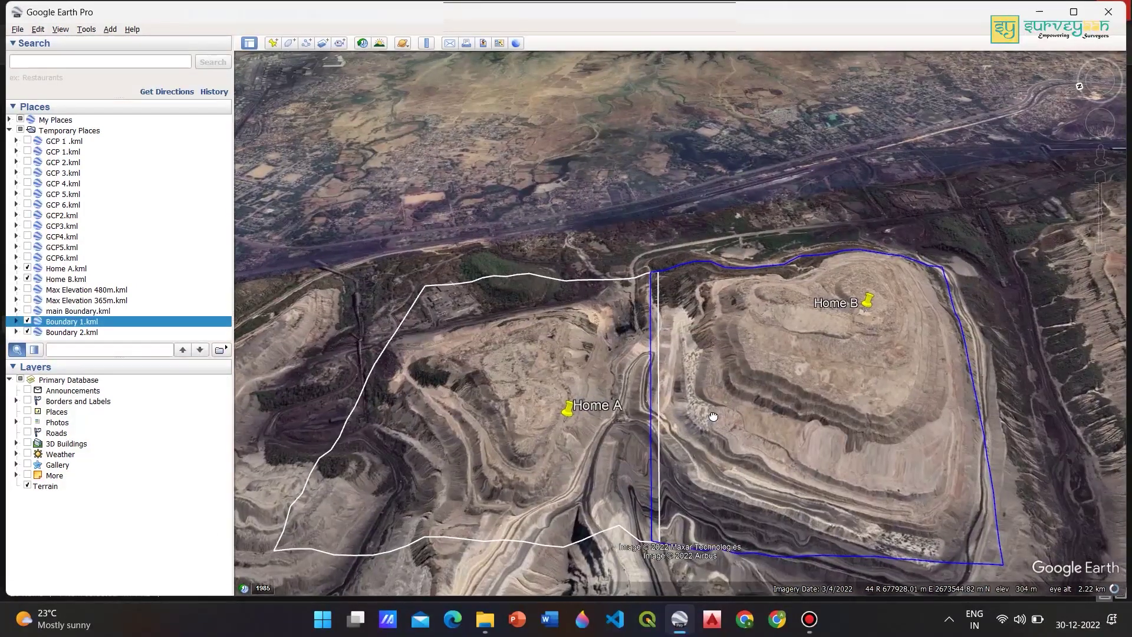
{"action": "left_click_drag", "start_coordinate": [731, 407], "coordinate": [709, 373]}
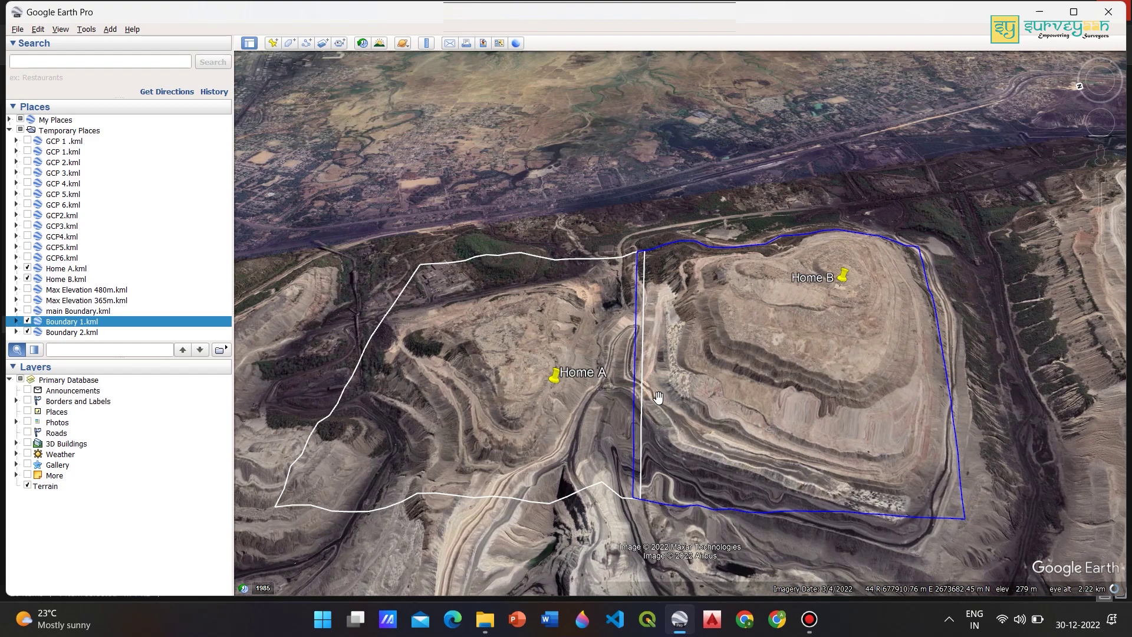
Show the first set of ground control points: GCP 1 .kml, GCP 2.kml, GCP 3.kml, GCP 4.kml, GCP 5.kml and GCP 6.kml
{"action": "left_click", "coordinate": [26, 141]}
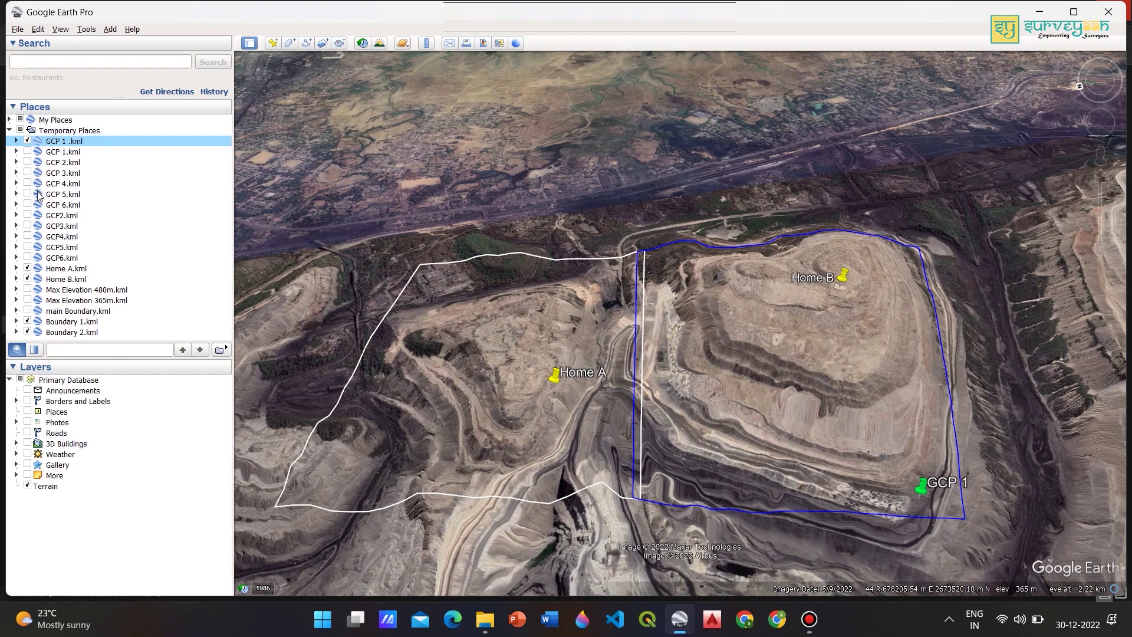
{"action": "left_click", "coordinate": [30, 166]}
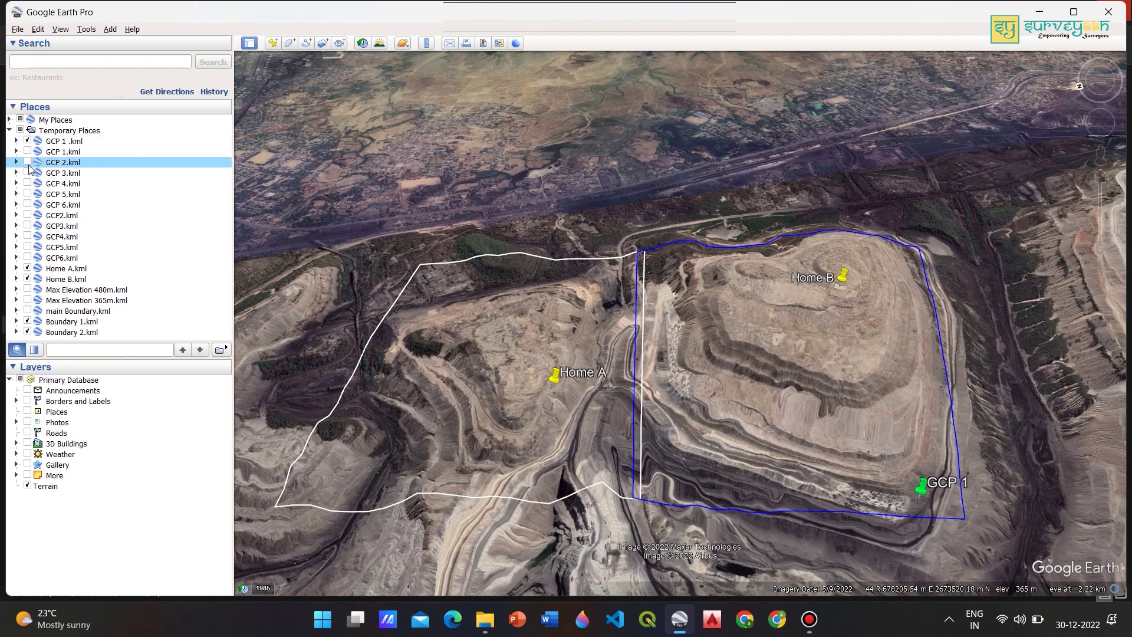
{"action": "left_click", "coordinate": [28, 163]}
{"action": "left_click", "coordinate": [28, 173]}
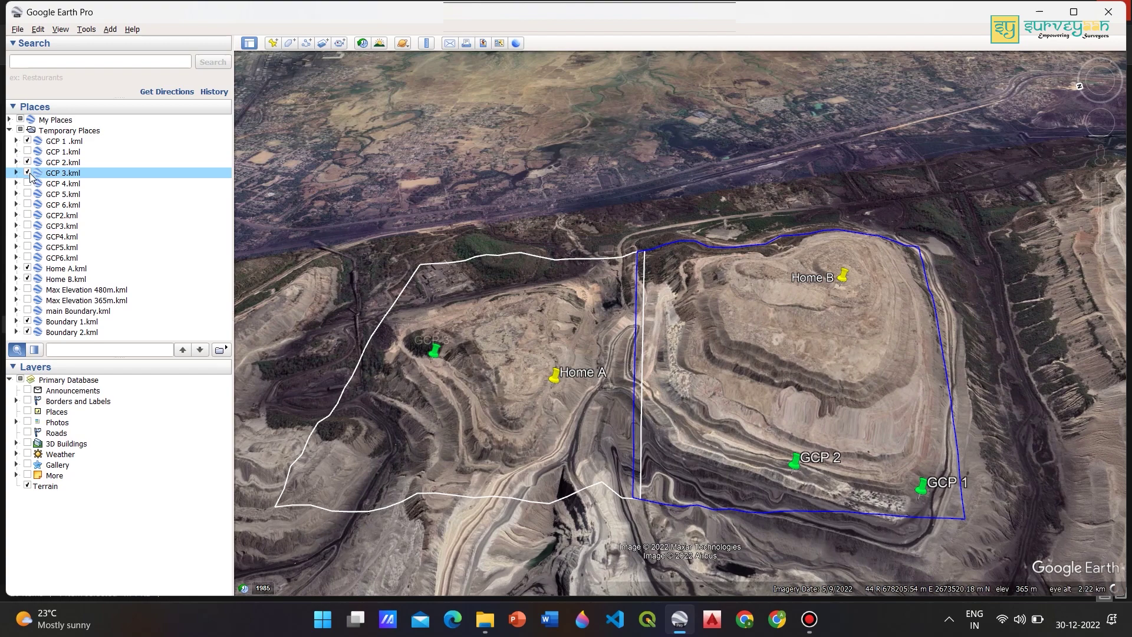
{"action": "left_click", "coordinate": [28, 183]}
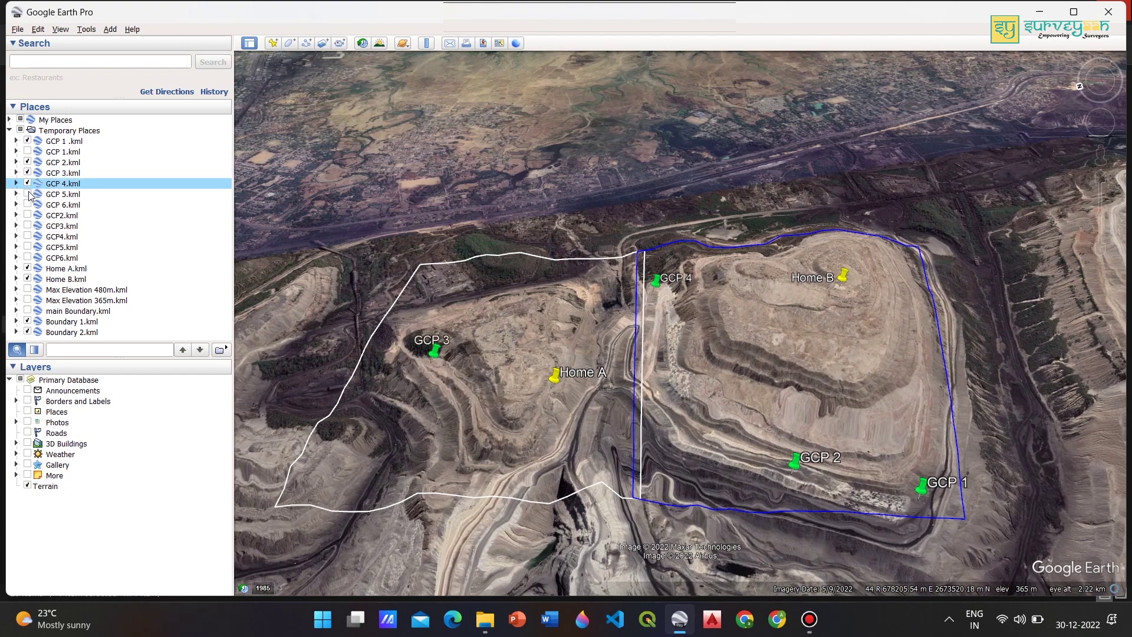
{"action": "left_click", "coordinate": [29, 195]}
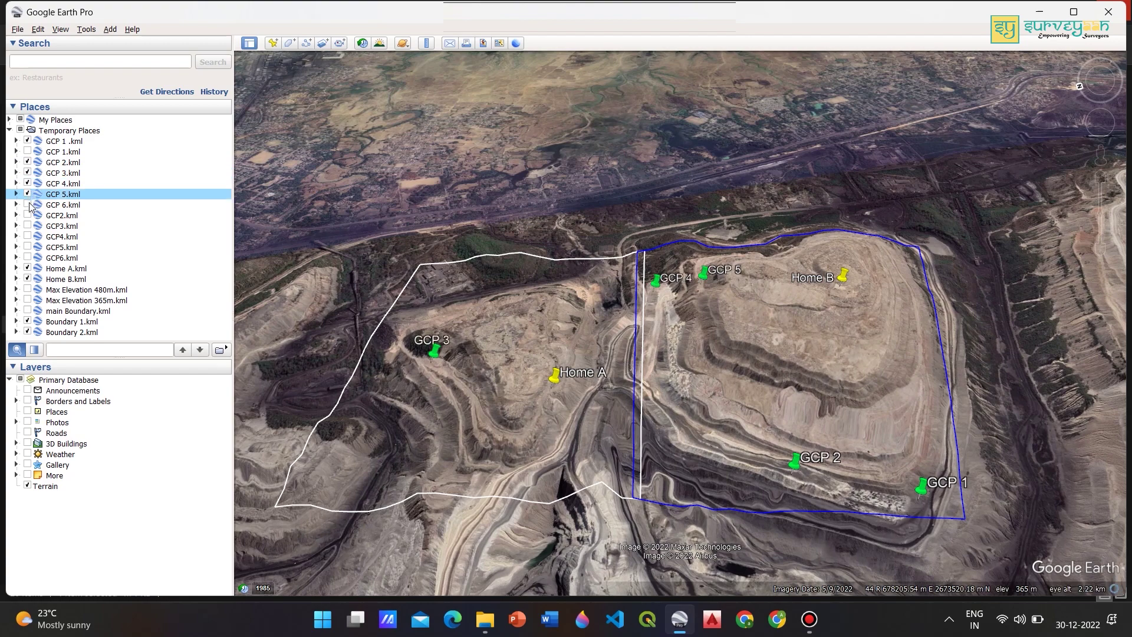
{"action": "left_click", "coordinate": [28, 205]}
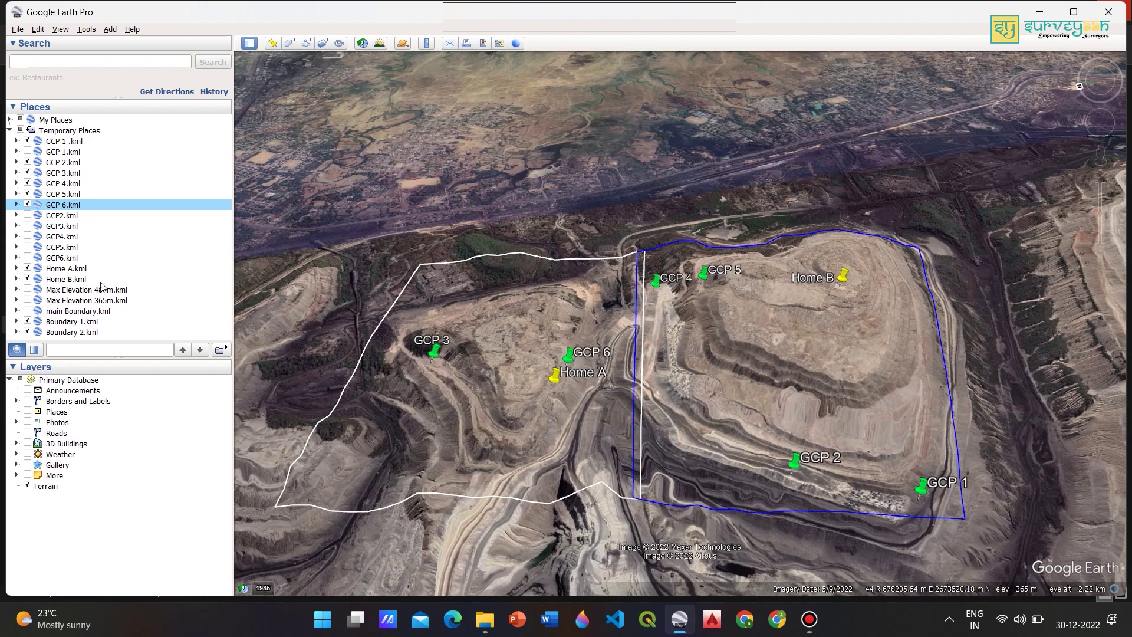
Show the second set of ground control points, GCP 1.kml and GCP2.kml through GCP6.kml, and inspect all points across both boundaries from above
{"action": "left_click", "coordinate": [31, 153]}
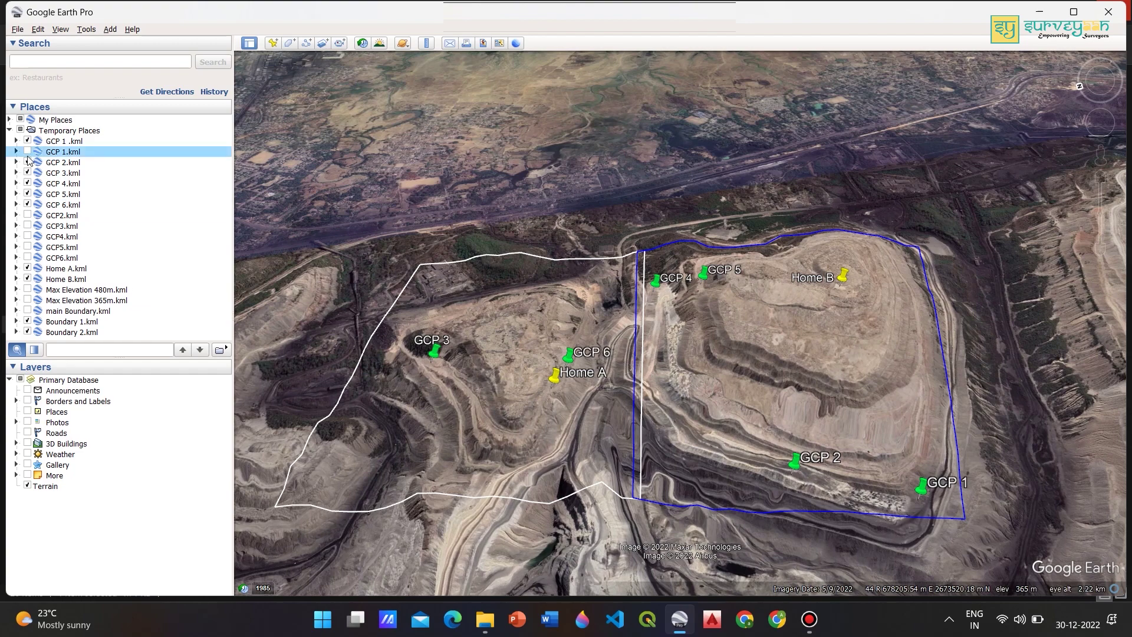
{"action": "left_click", "coordinate": [28, 152]}
{"action": "left_click", "coordinate": [27, 215]}
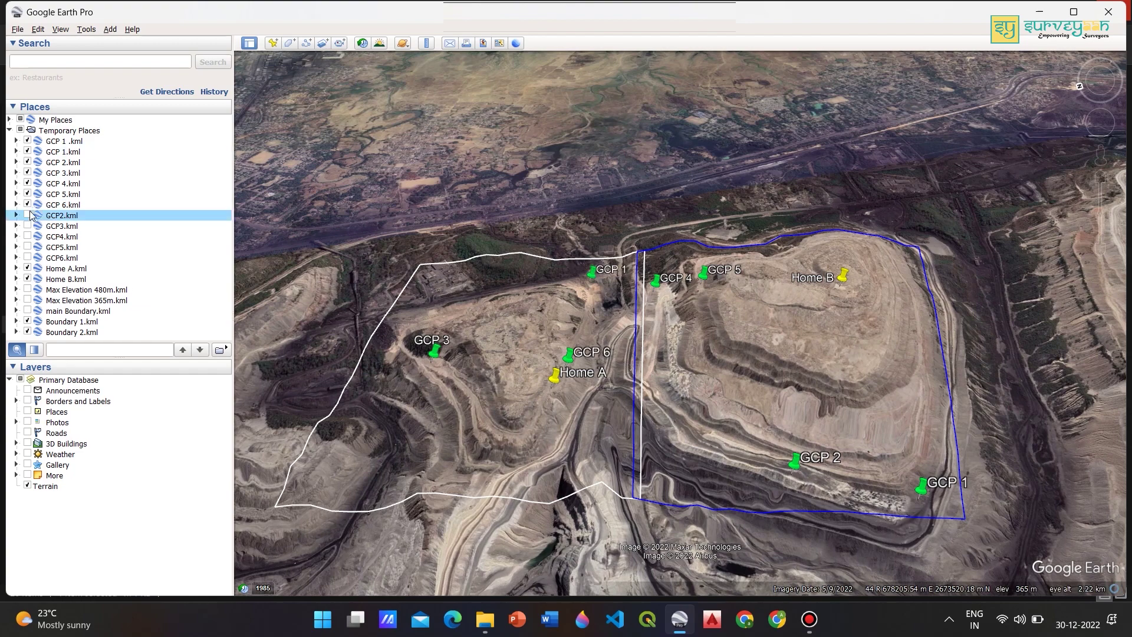
{"action": "left_click", "coordinate": [27, 226]}
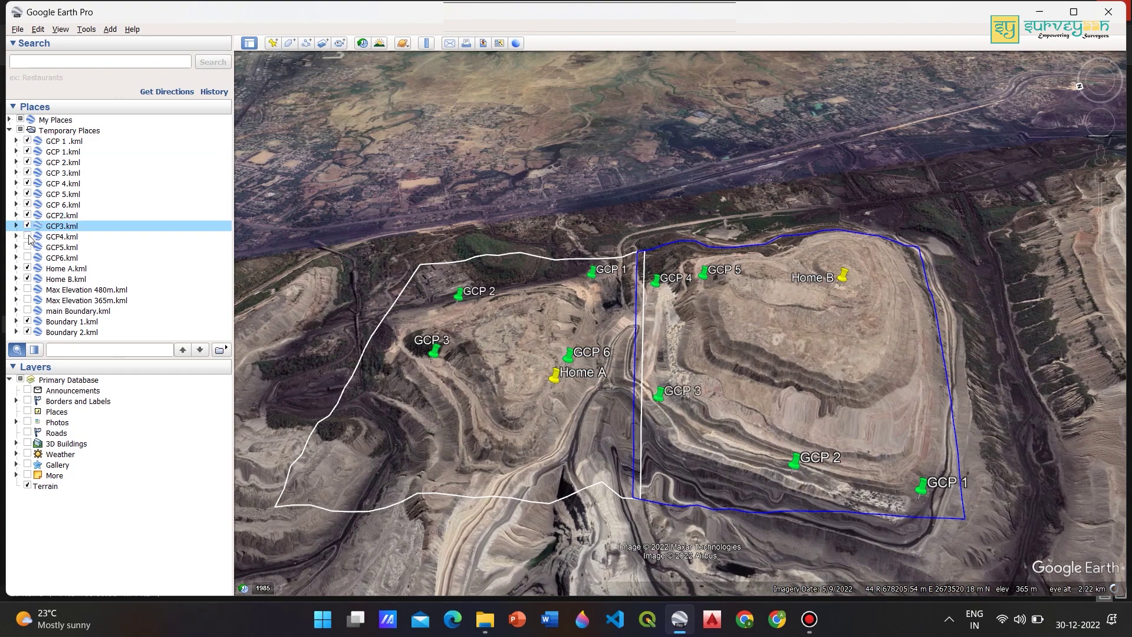
{"action": "left_click", "coordinate": [27, 237]}
{"action": "left_click", "coordinate": [27, 247]}
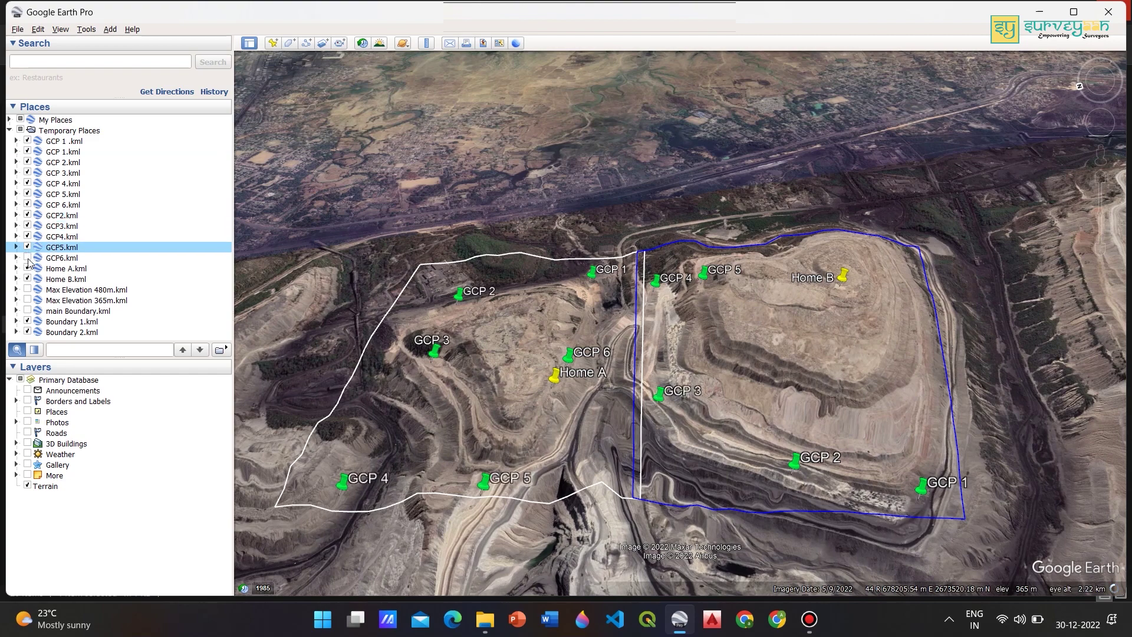
{"action": "left_click", "coordinate": [27, 258]}
{"action": "scroll", "coordinate": [728, 452], "scroll_direction": "up", "scroll_amount": 3}
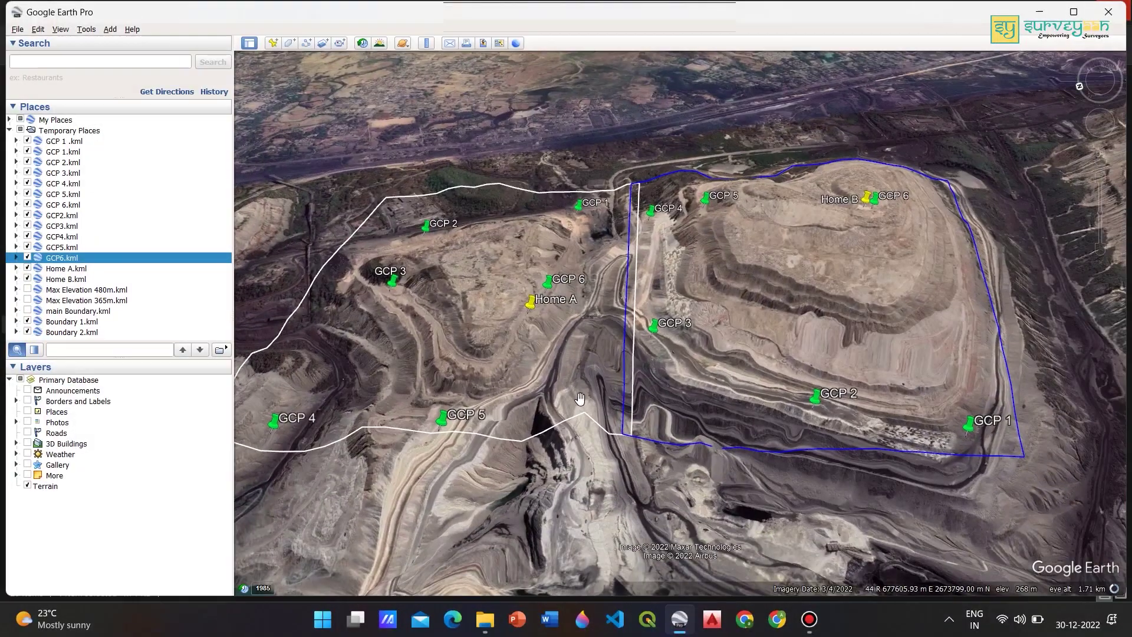
{"action": "left_click_drag", "start_coordinate": [549, 404], "coordinate": [556, 512]}
{"action": "key", "text": "u"}
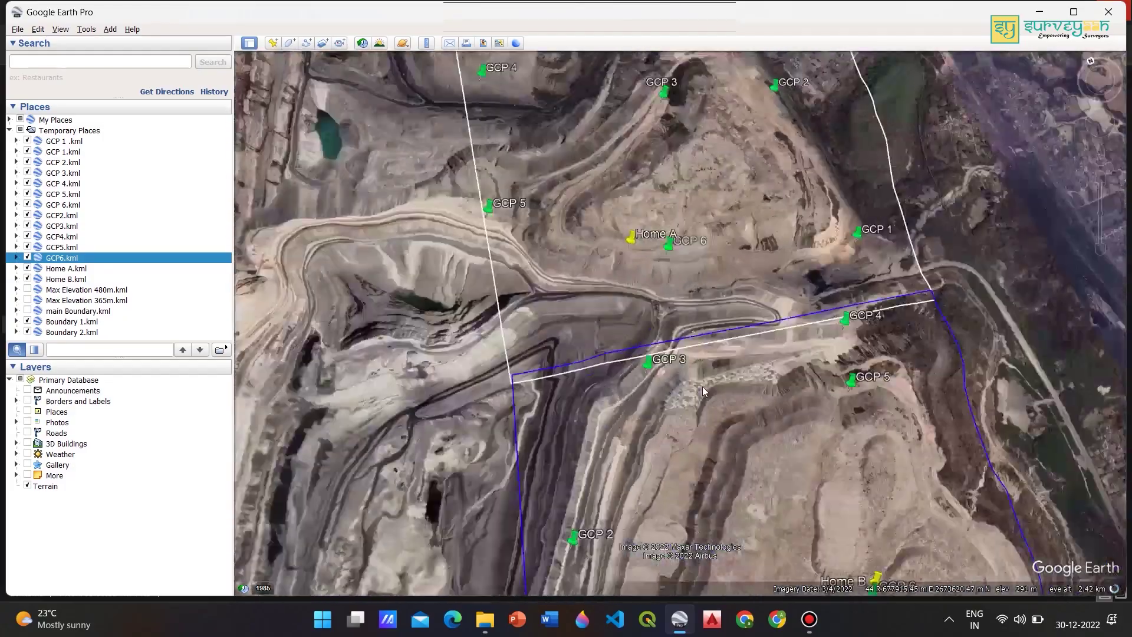
{"action": "key", "text": "n"}
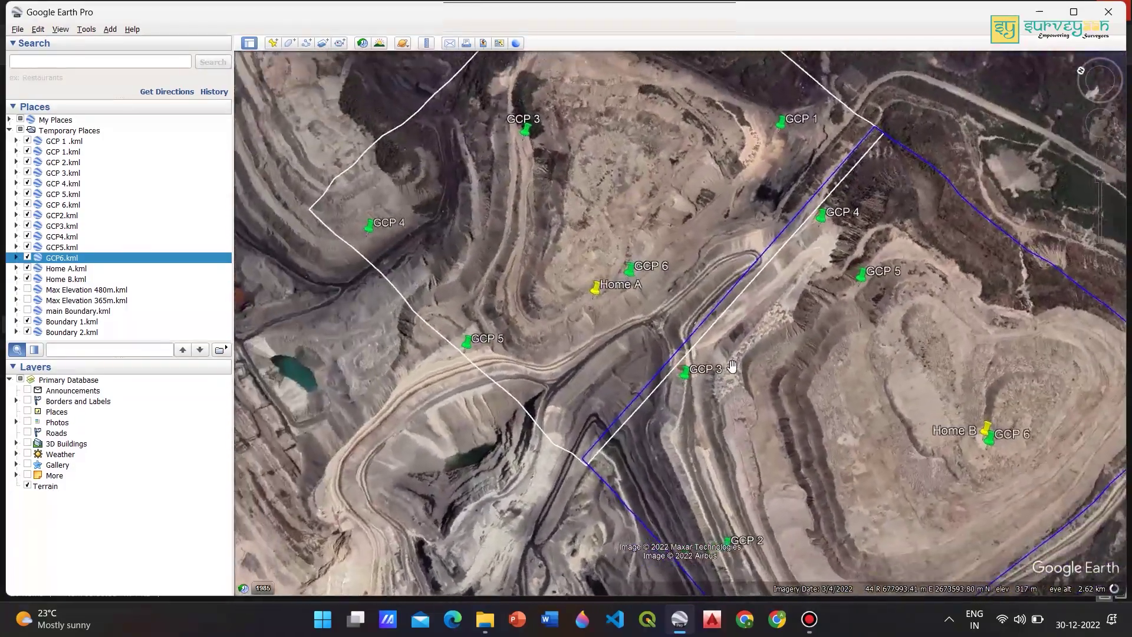
{"action": "scroll", "coordinate": [746, 300], "scroll_direction": "down", "scroll_amount": 3}
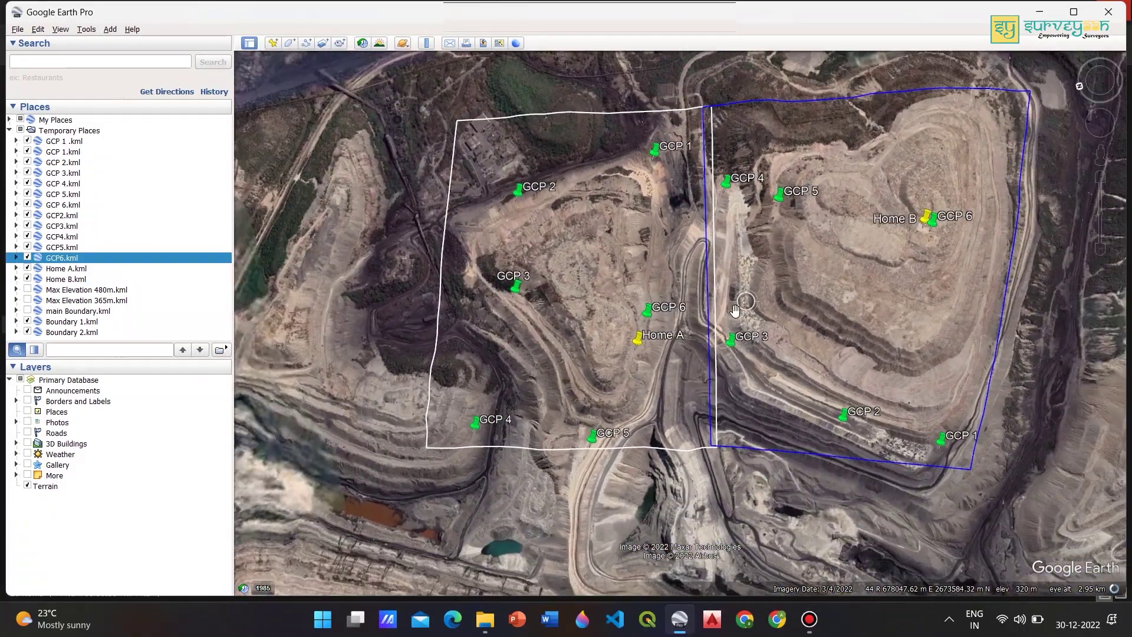